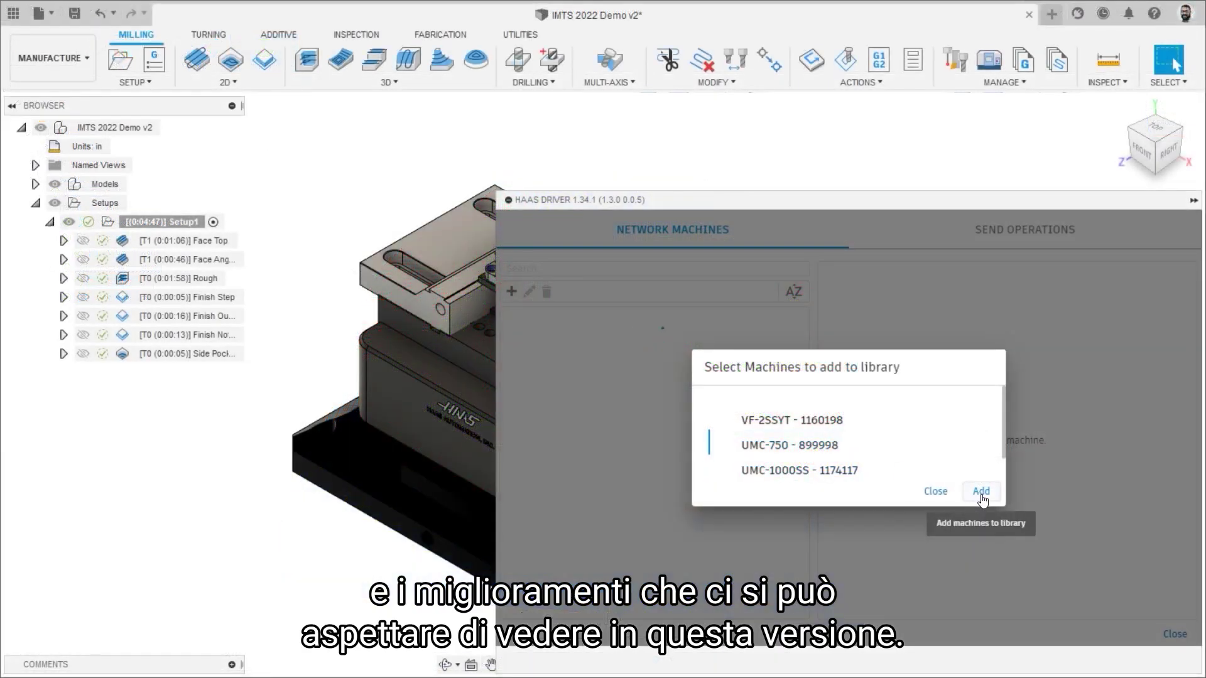
Add the Haas UMC-750 from the Select Machines list and assign it to Setup1.
{"action": "left_click", "coordinate": [979, 489]}
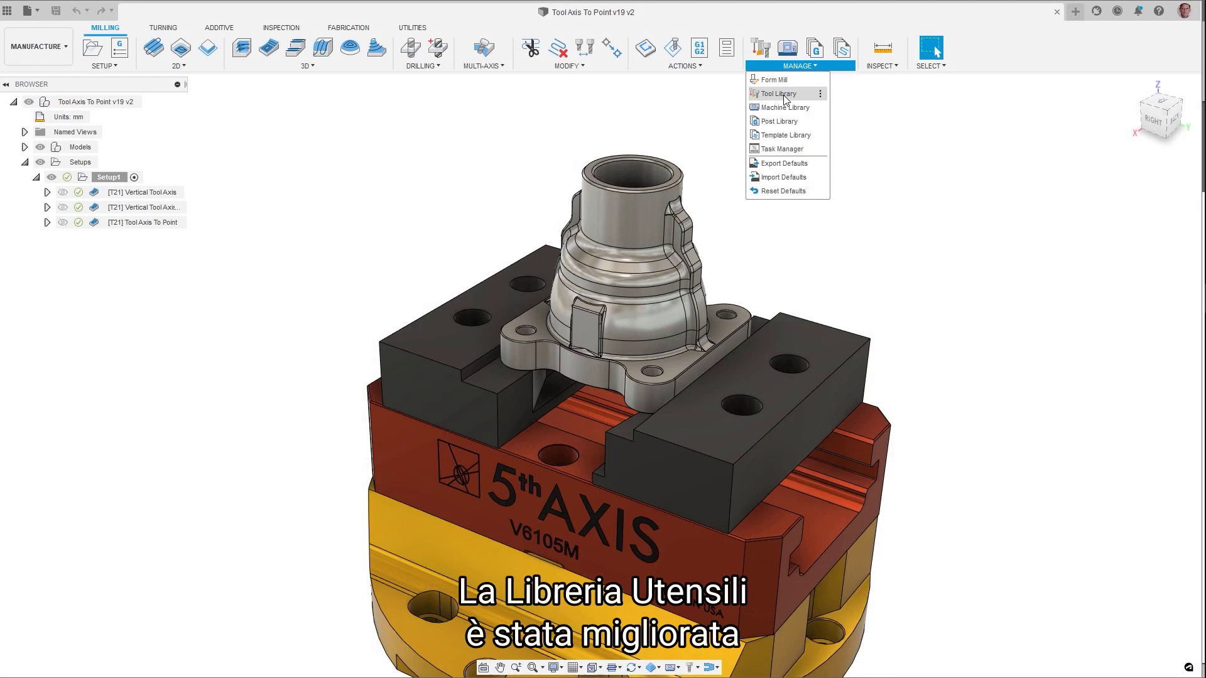
Turn off all the built-in Fusion 360 tool libraries.
{"action": "left_click", "coordinate": [782, 96]}
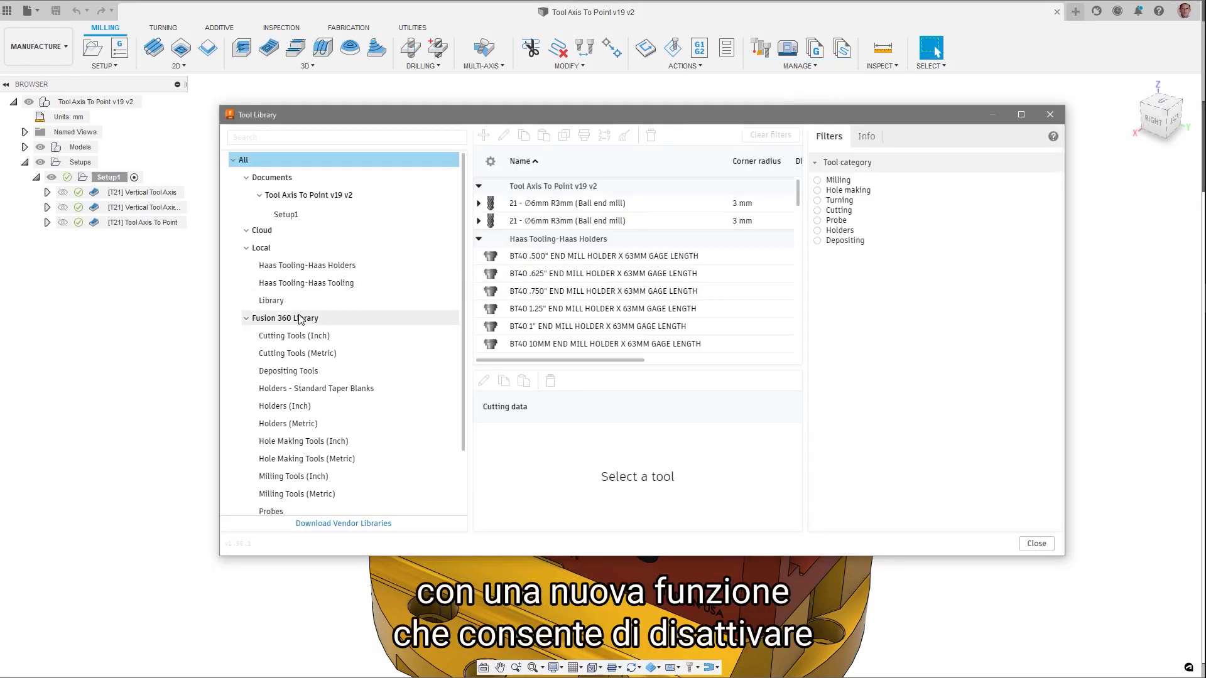
{"action": "right_click", "coordinate": [302, 317]}
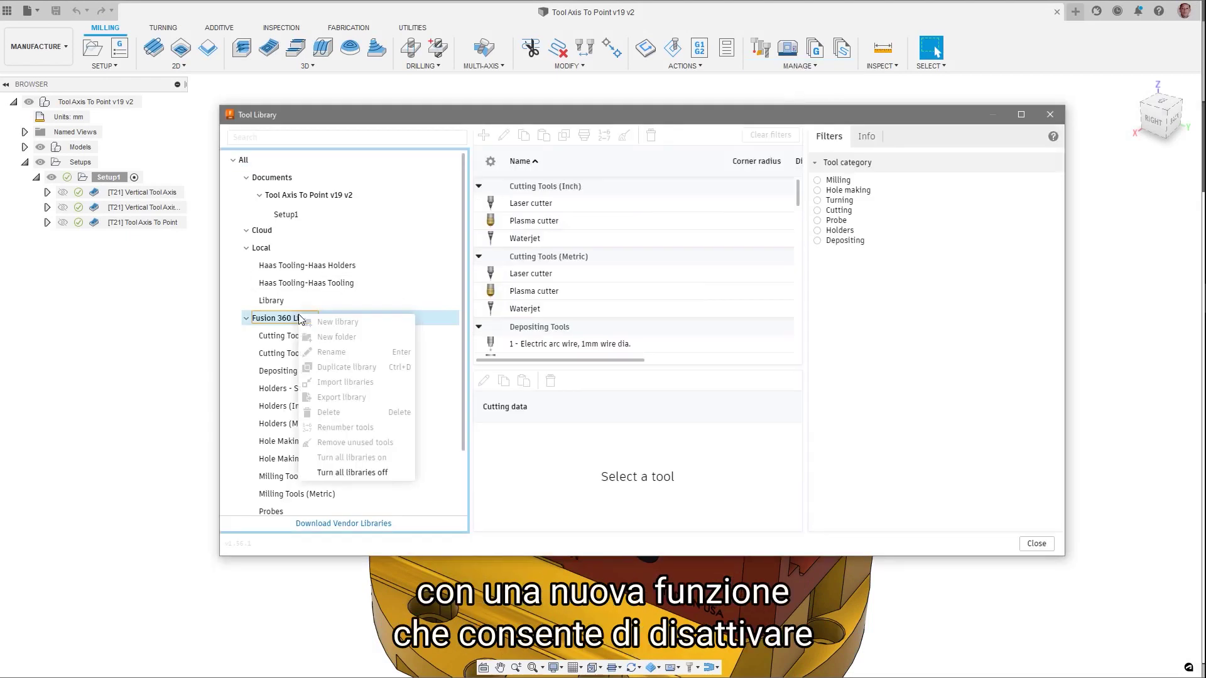
{"action": "left_click", "coordinate": [327, 473]}
Turn off the Haas Holders library and close the tool library.
{"action": "left_click", "coordinate": [298, 267]}
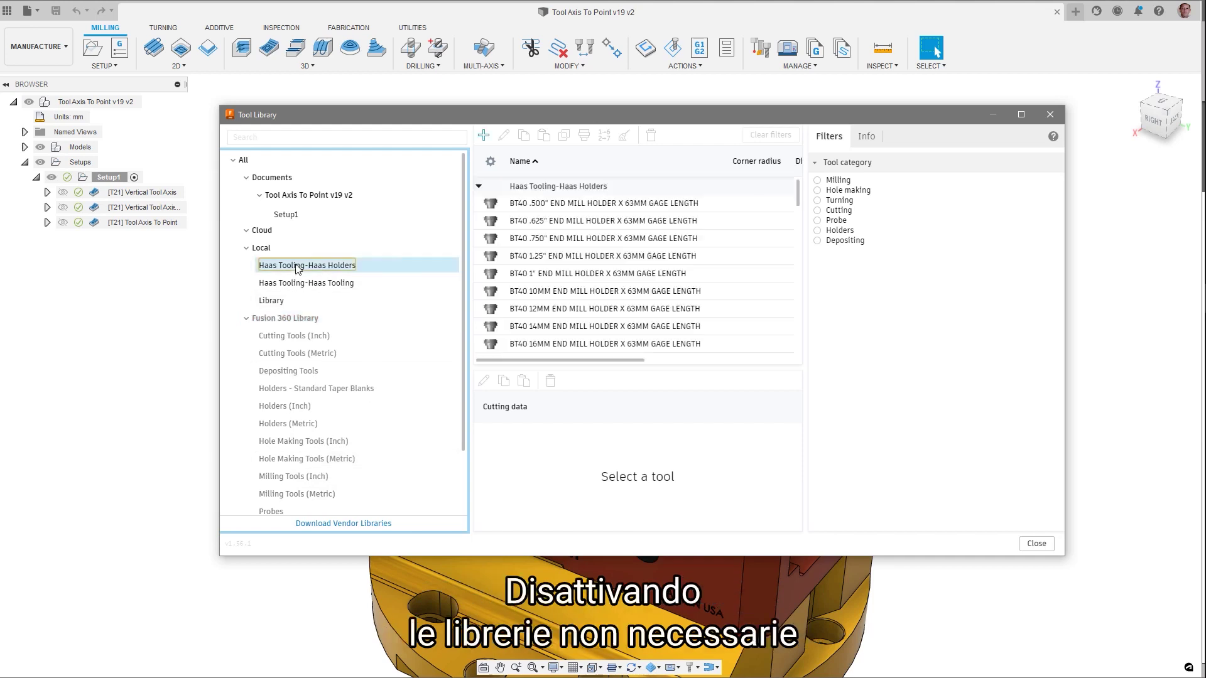
{"action": "right_click", "coordinate": [297, 268]}
{"action": "left_click", "coordinate": [346, 407]}
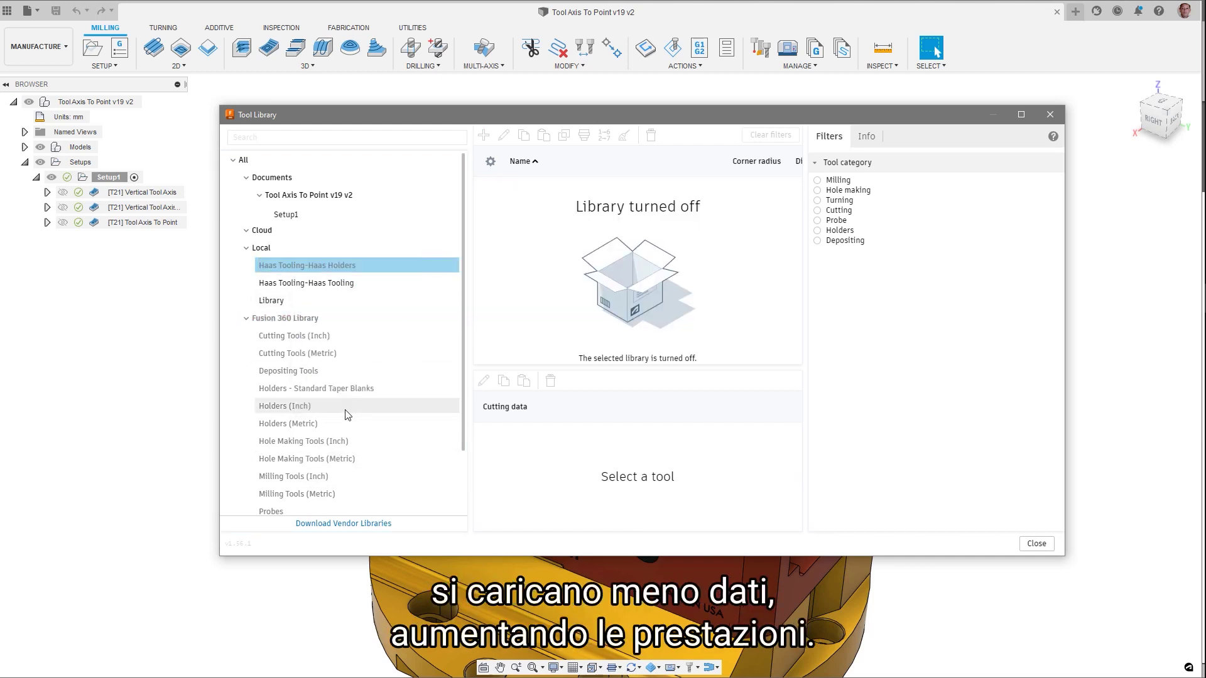
{"action": "left_click", "coordinate": [1034, 543]}
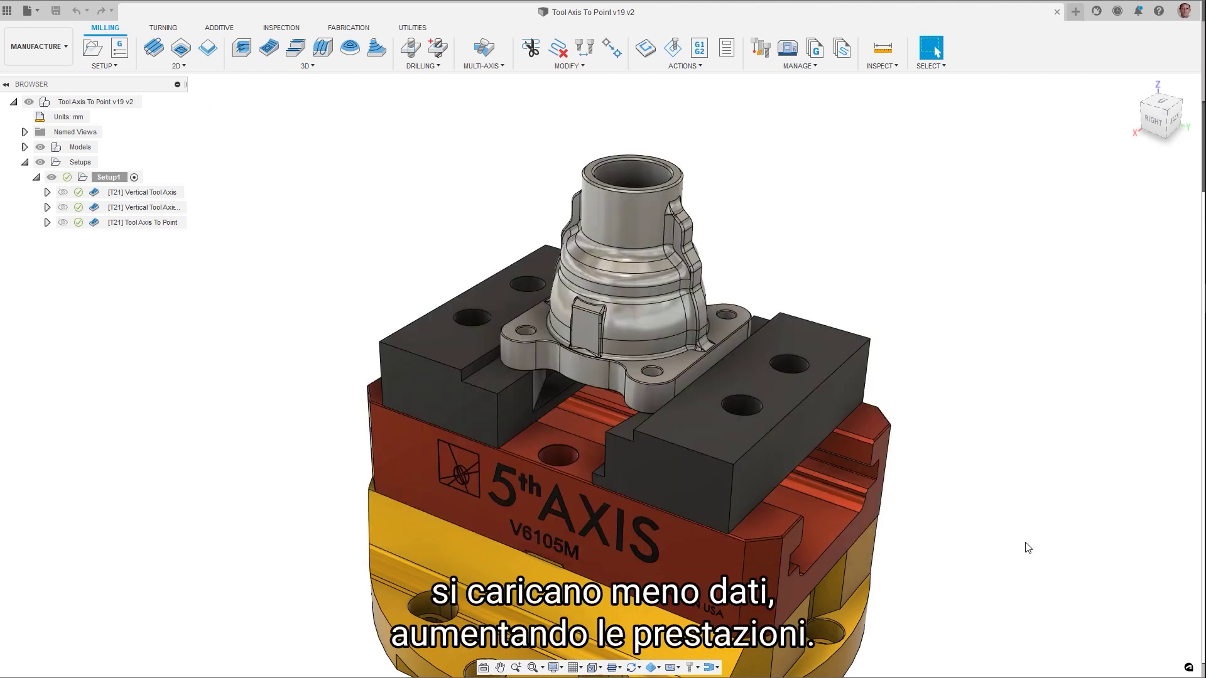
Reopen the tool library and turn the Haas Holders library back on.
{"action": "left_click", "coordinate": [808, 69]}
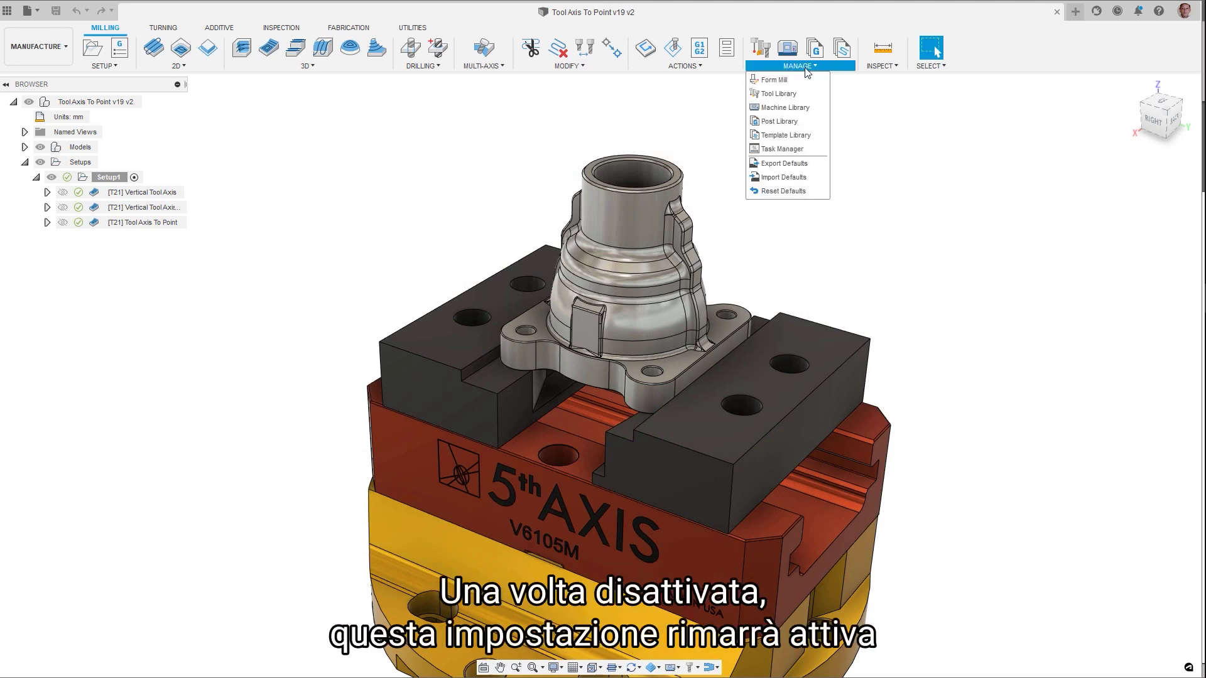
{"action": "left_click", "coordinate": [785, 95]}
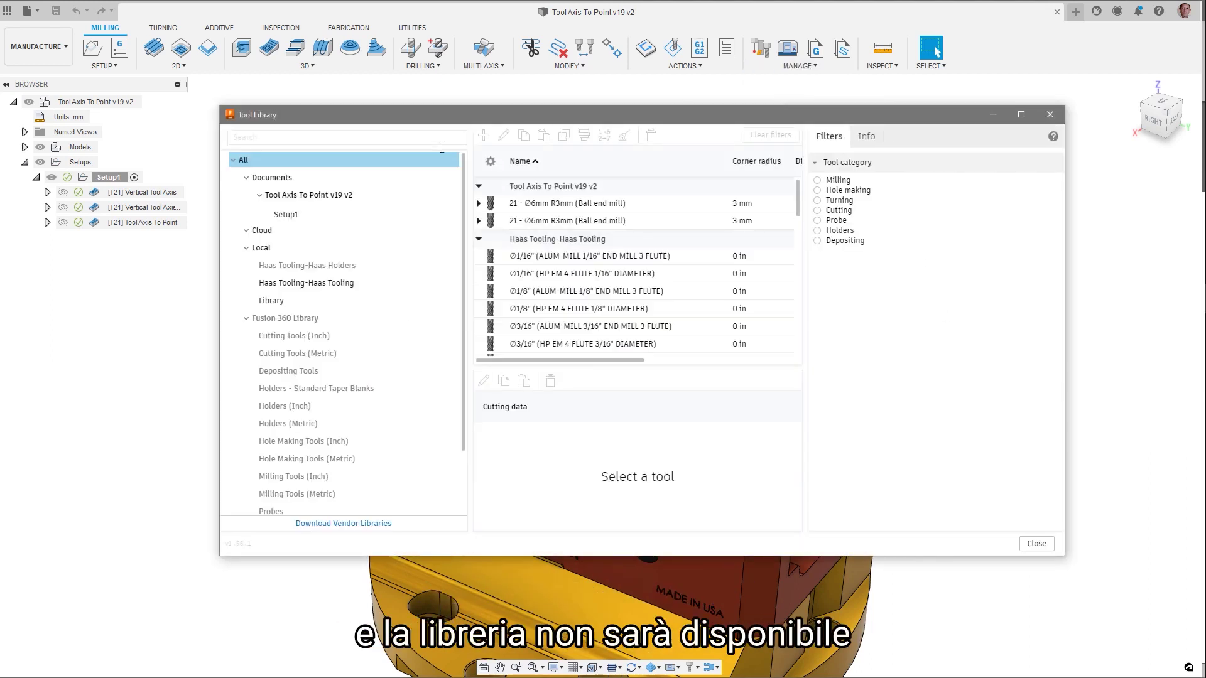
{"action": "left_click", "coordinate": [349, 260]}
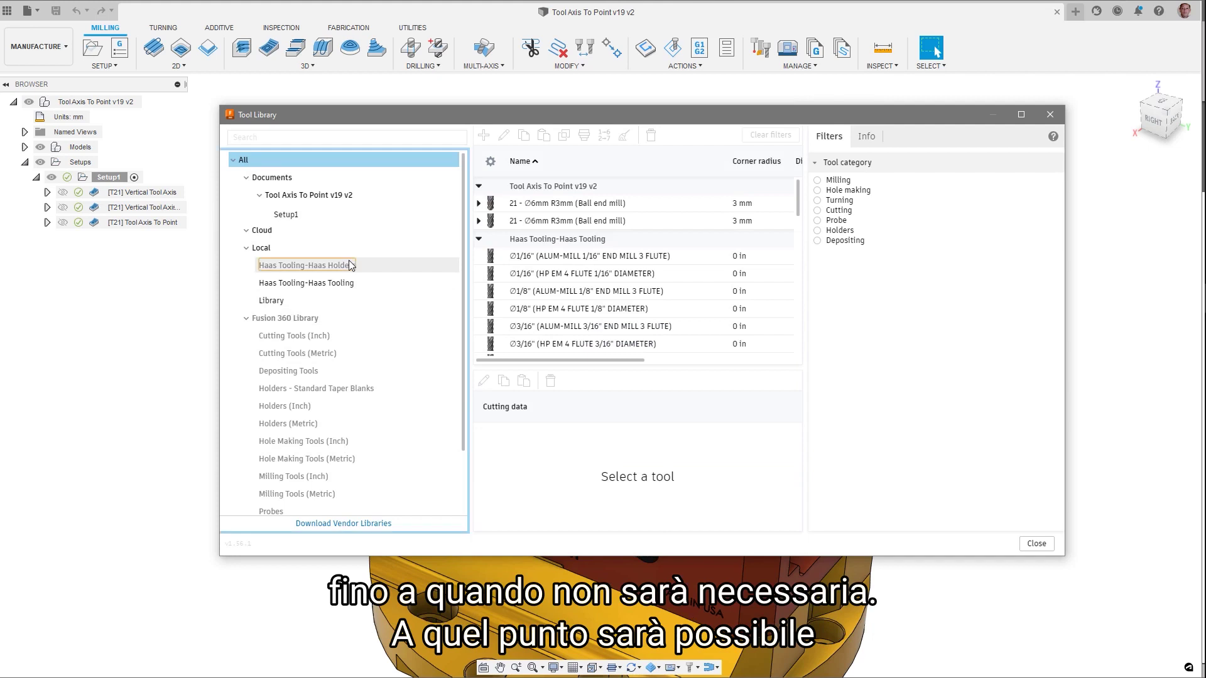
{"action": "right_click", "coordinate": [349, 260]}
{"action": "left_click", "coordinate": [395, 404]}
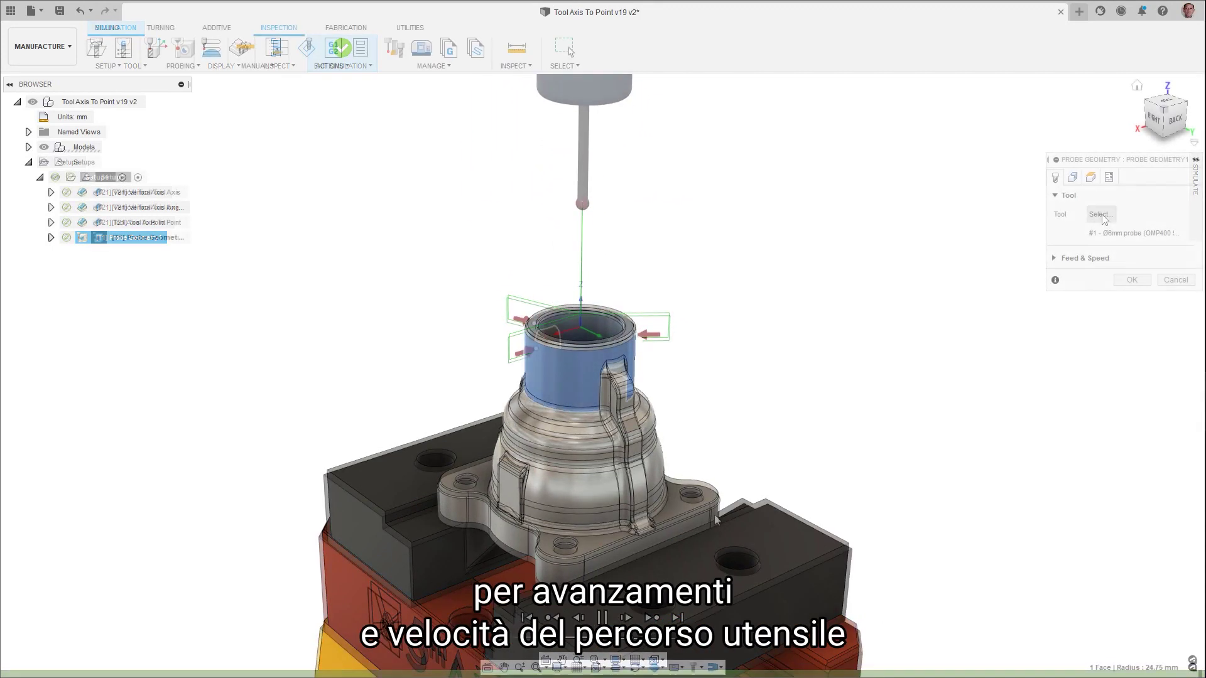
Check the OMP400 50x6 probe's cutting-data feedrates unchanged, then review the operation's Lead-In Feedrate.
{"action": "left_click", "coordinate": [1101, 214]}
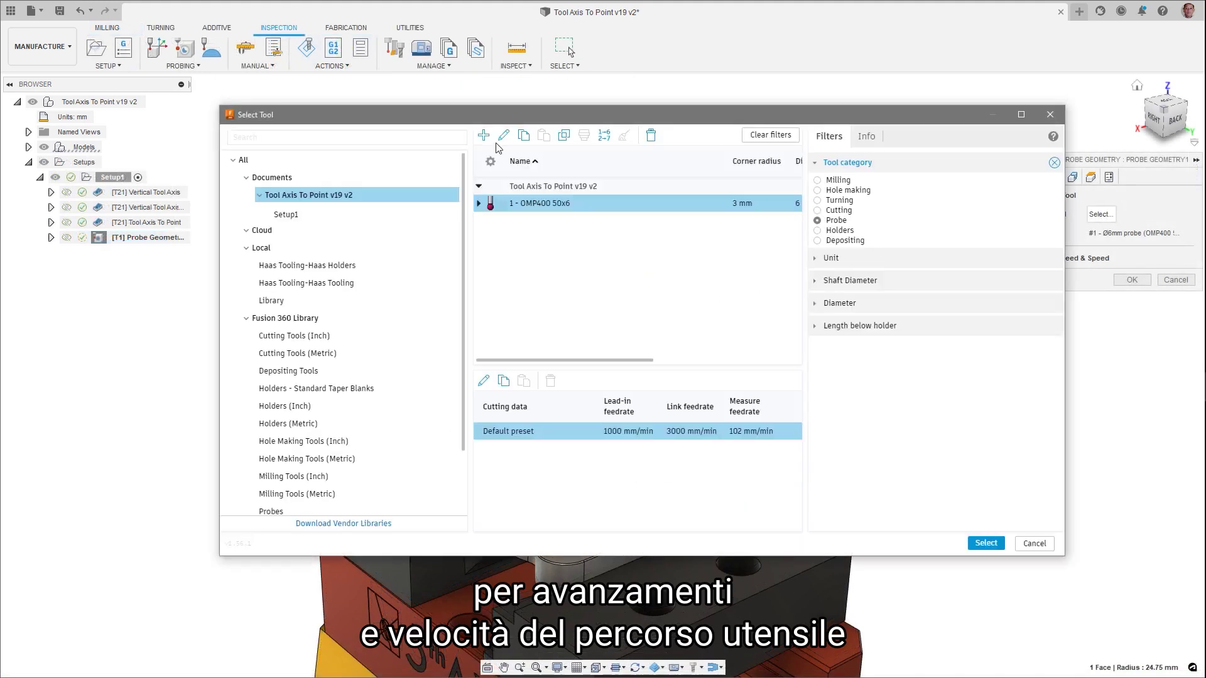
{"action": "double_click", "coordinate": [503, 133]}
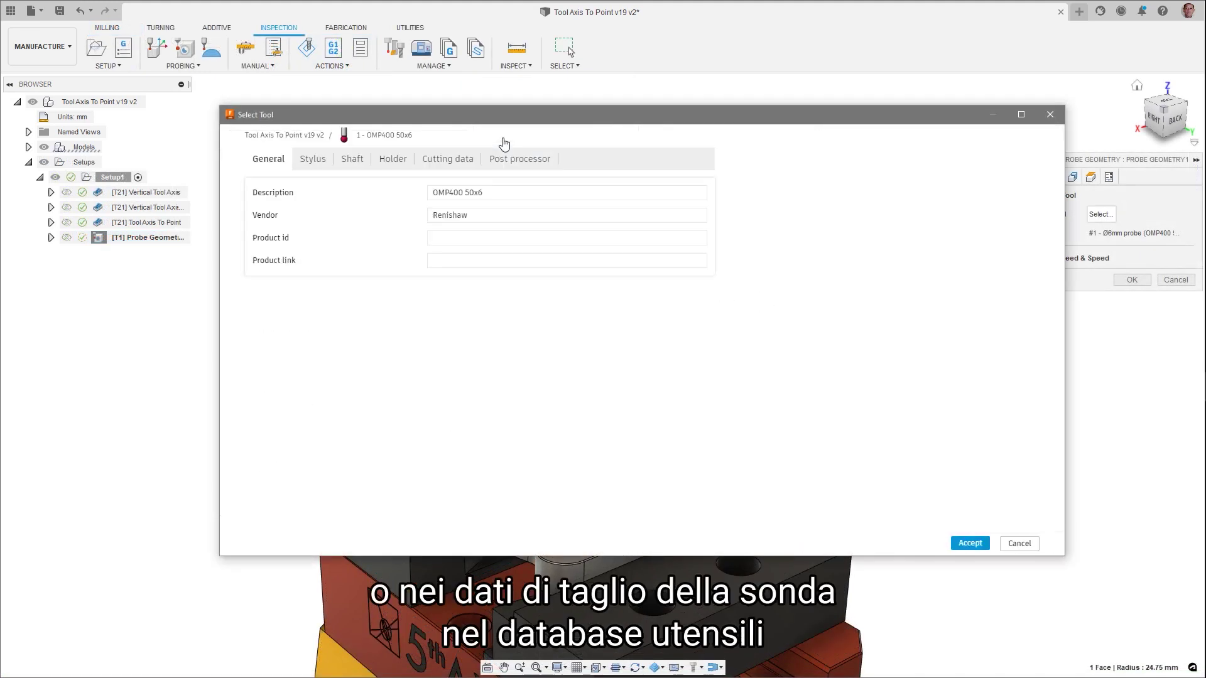
{"action": "left_click", "coordinate": [460, 164]}
{"action": "left_click", "coordinate": [674, 211]}
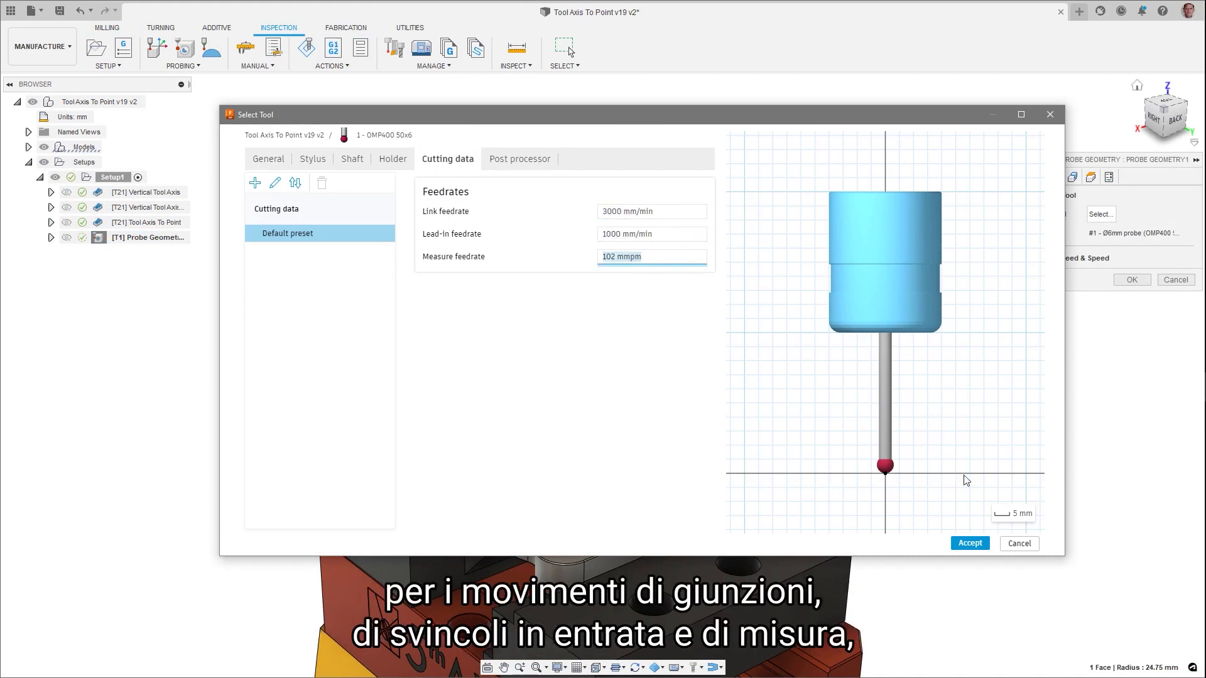
{"action": "left_click", "coordinate": [1019, 543]}
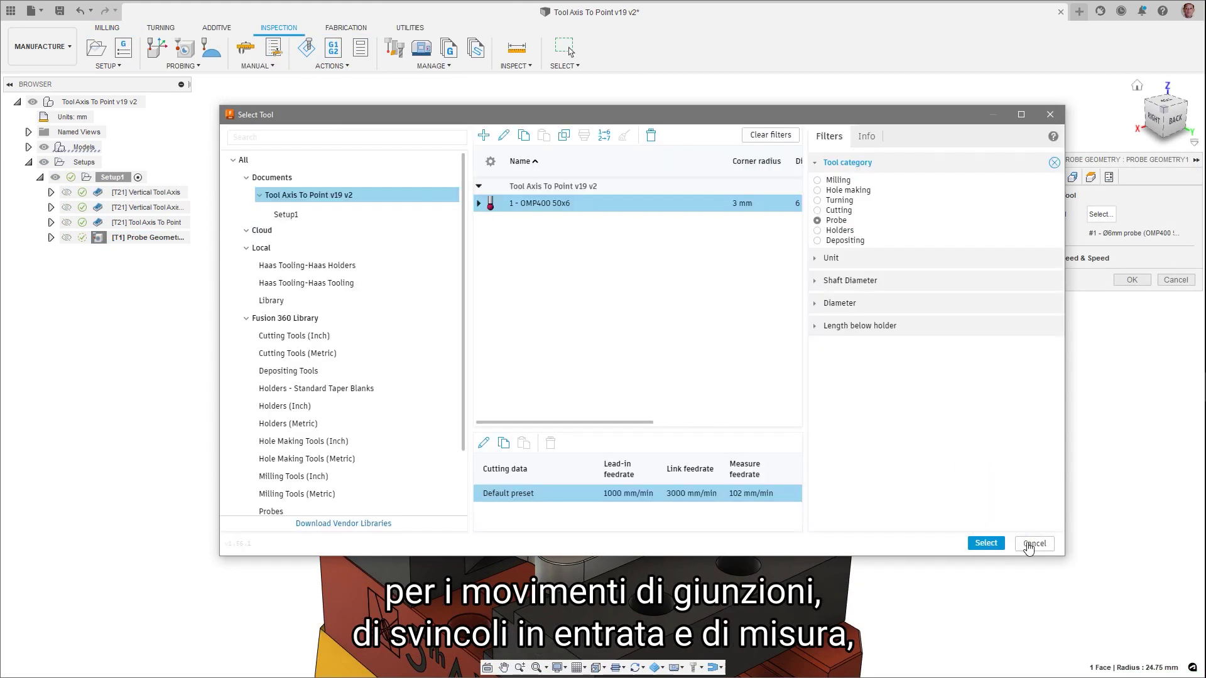
{"action": "left_click", "coordinate": [1031, 544]}
{"action": "left_click", "coordinate": [1055, 258]}
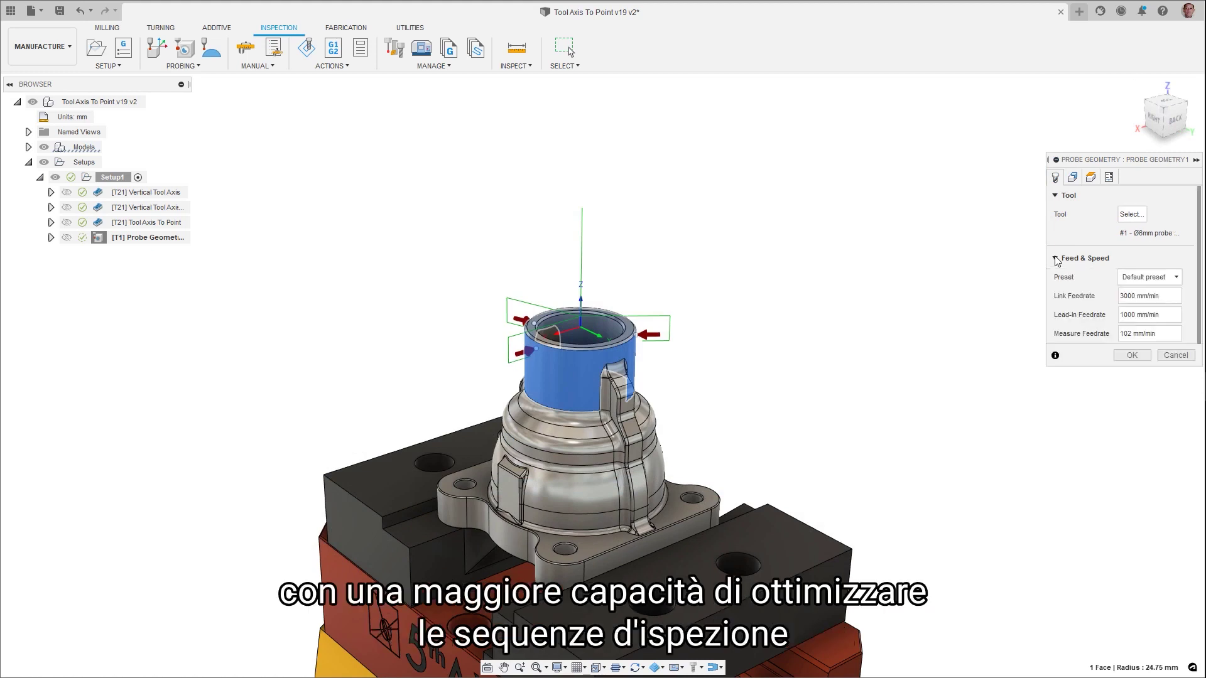
{"action": "left_click", "coordinate": [1169, 315]}
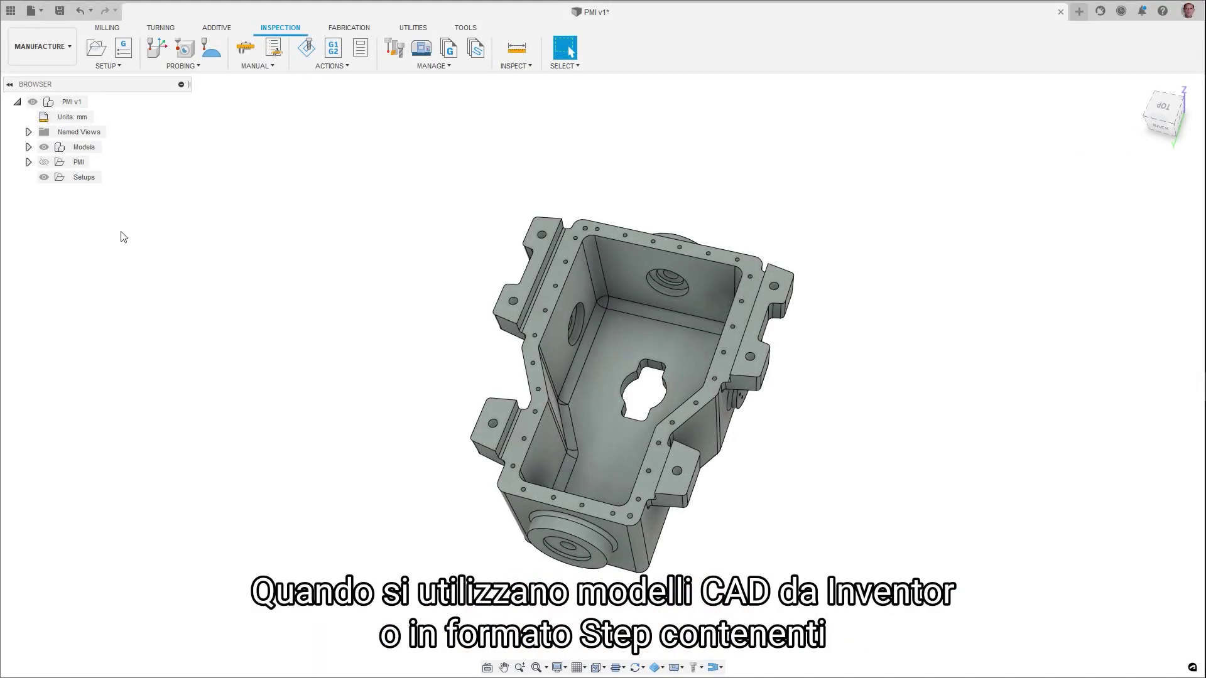
Make the PMI folder visible on the housing and select the PMI node.
{"action": "left_click", "coordinate": [44, 162]}
{"action": "left_click", "coordinate": [58, 163]}
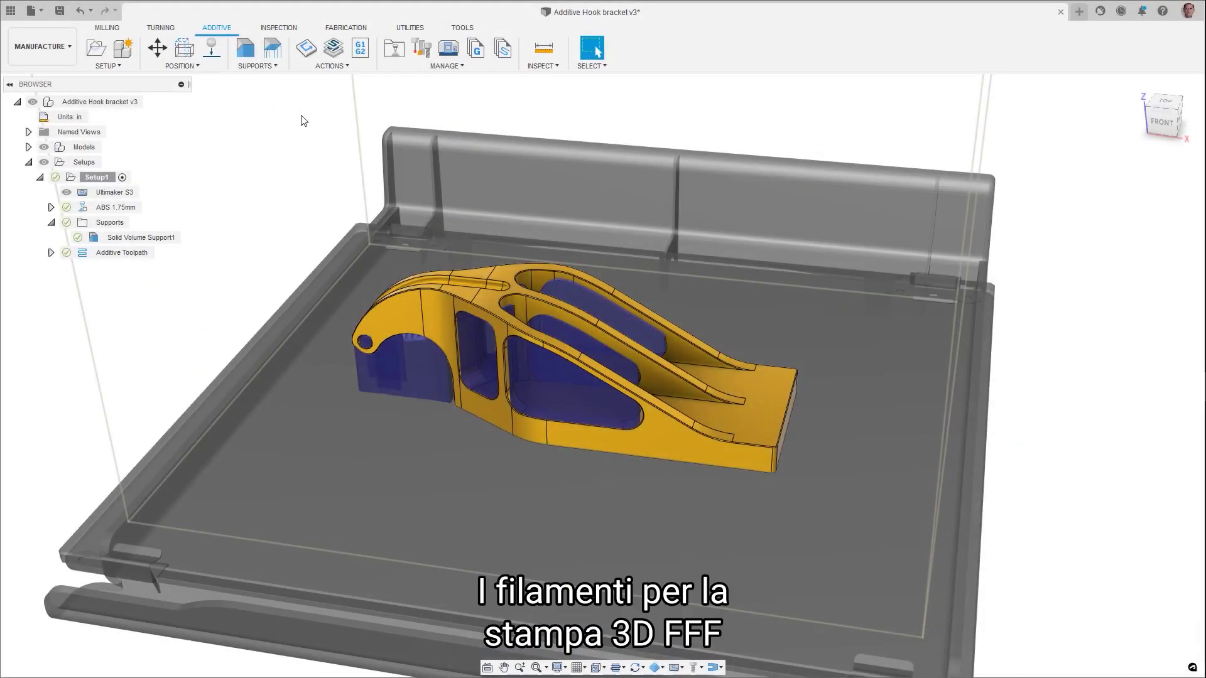
Edit Setup1 and read the Virtual Foundry 1.75mm Bronze and Copper print setting descriptions.
{"action": "left_click", "coordinate": [72, 180]}
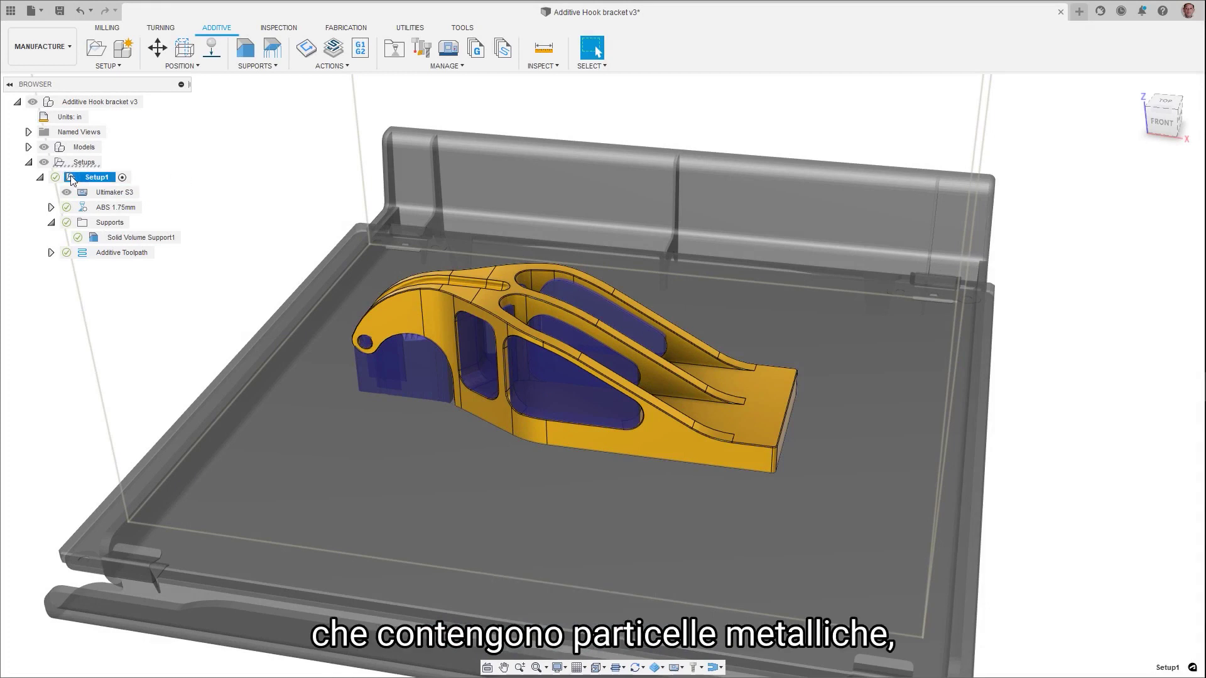
{"action": "double_click", "coordinate": [73, 179]}
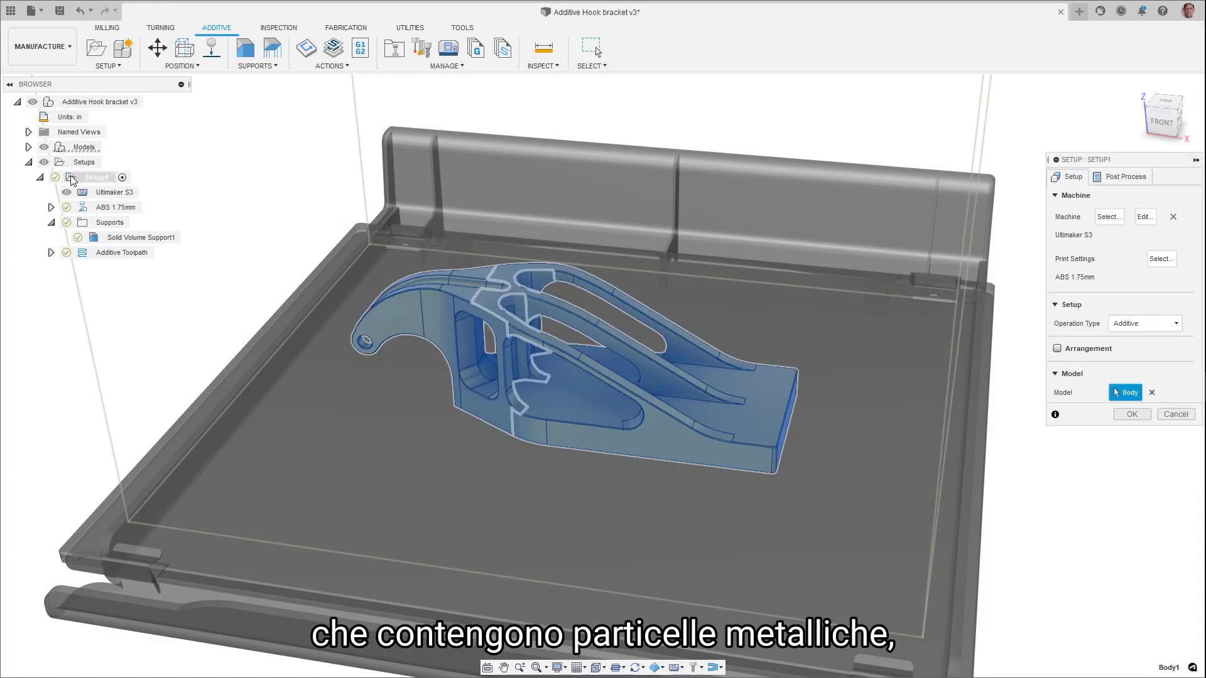
{"action": "left_click", "coordinate": [1160, 259]}
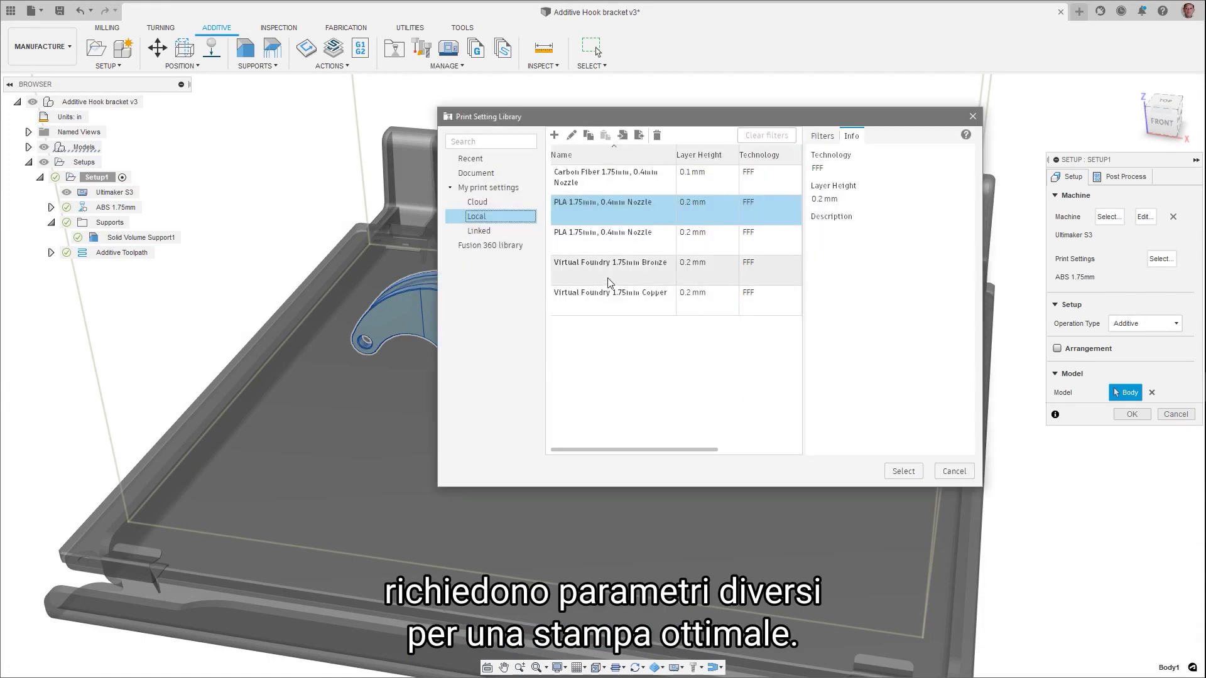
{"action": "left_click", "coordinate": [608, 280]}
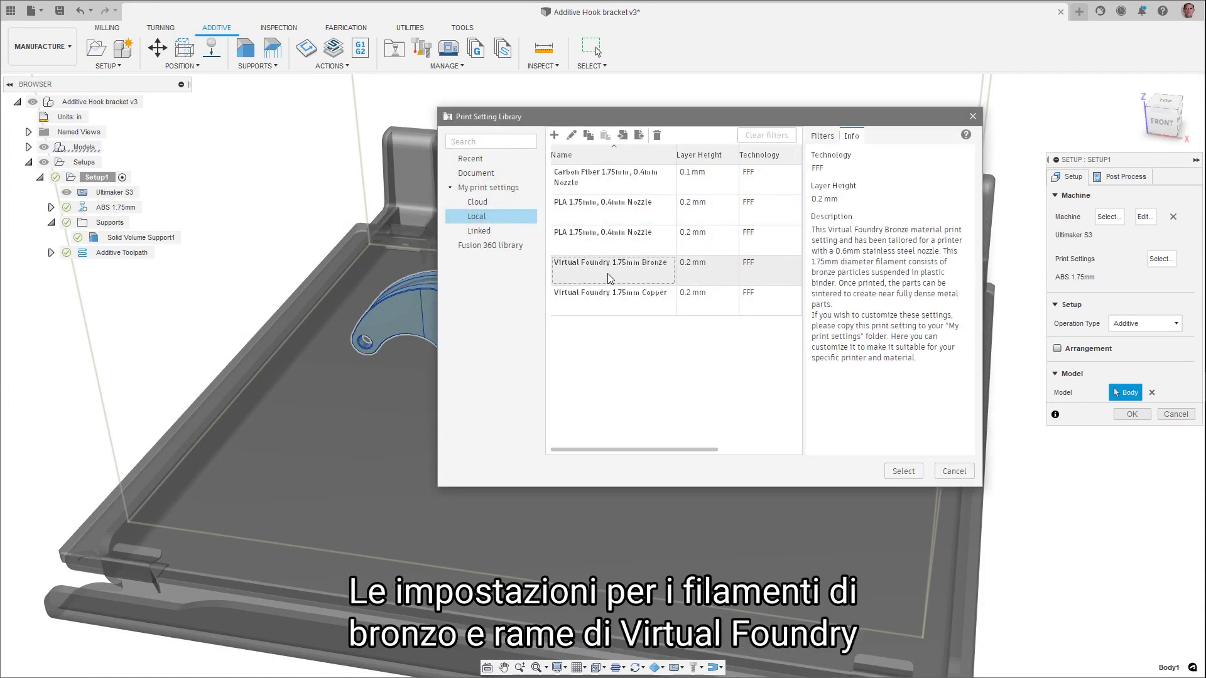
{"action": "left_click", "coordinate": [601, 303]}
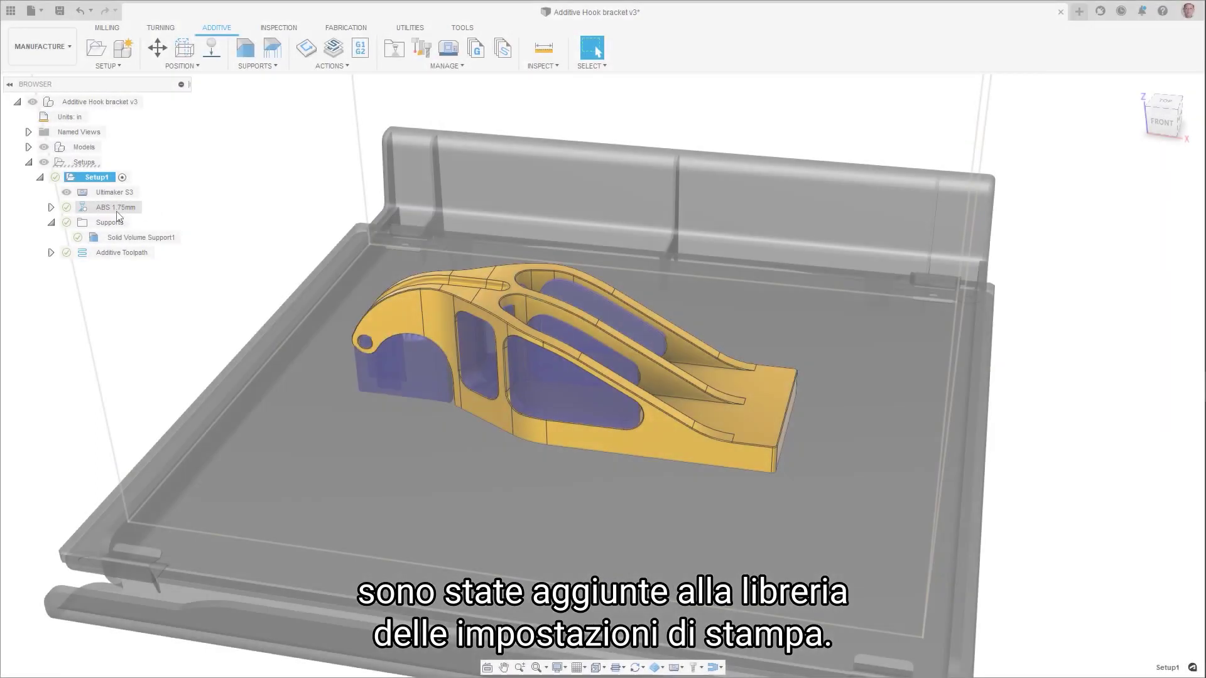
Edit ABS 1.75mm, browse the Normal preset categories, and search 'tem' to reach Print Bed Temperature.
{"action": "right_click", "coordinate": [116, 210]}
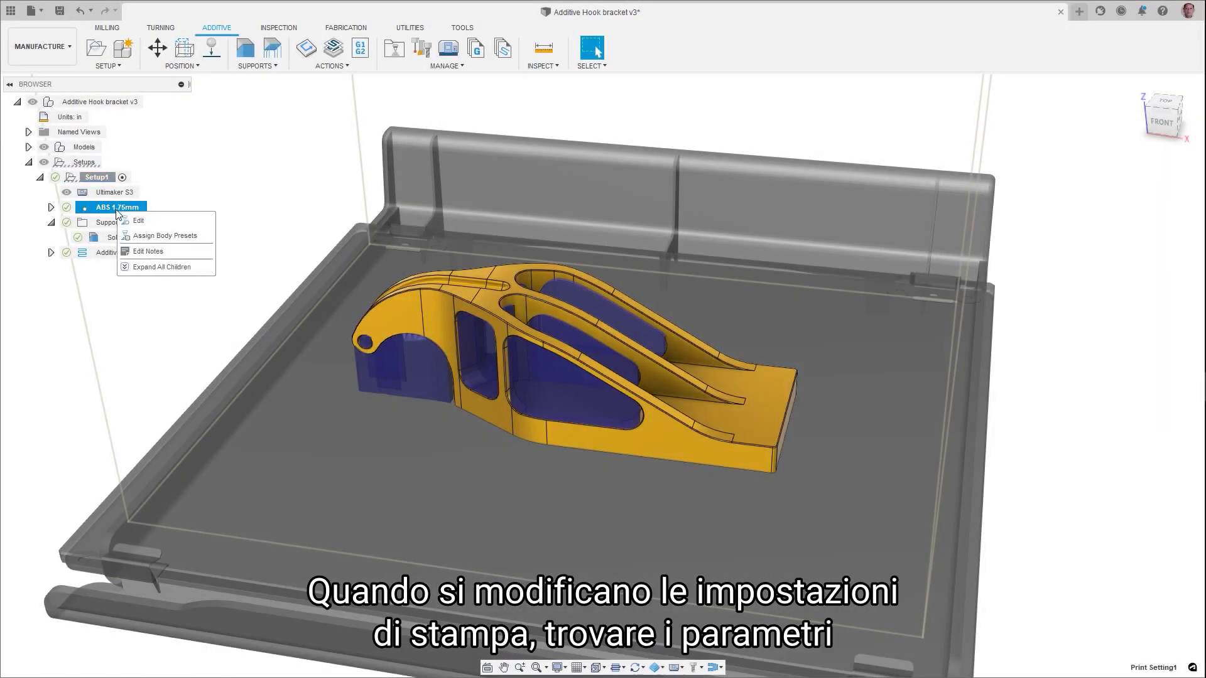
{"action": "left_click", "coordinate": [136, 221]}
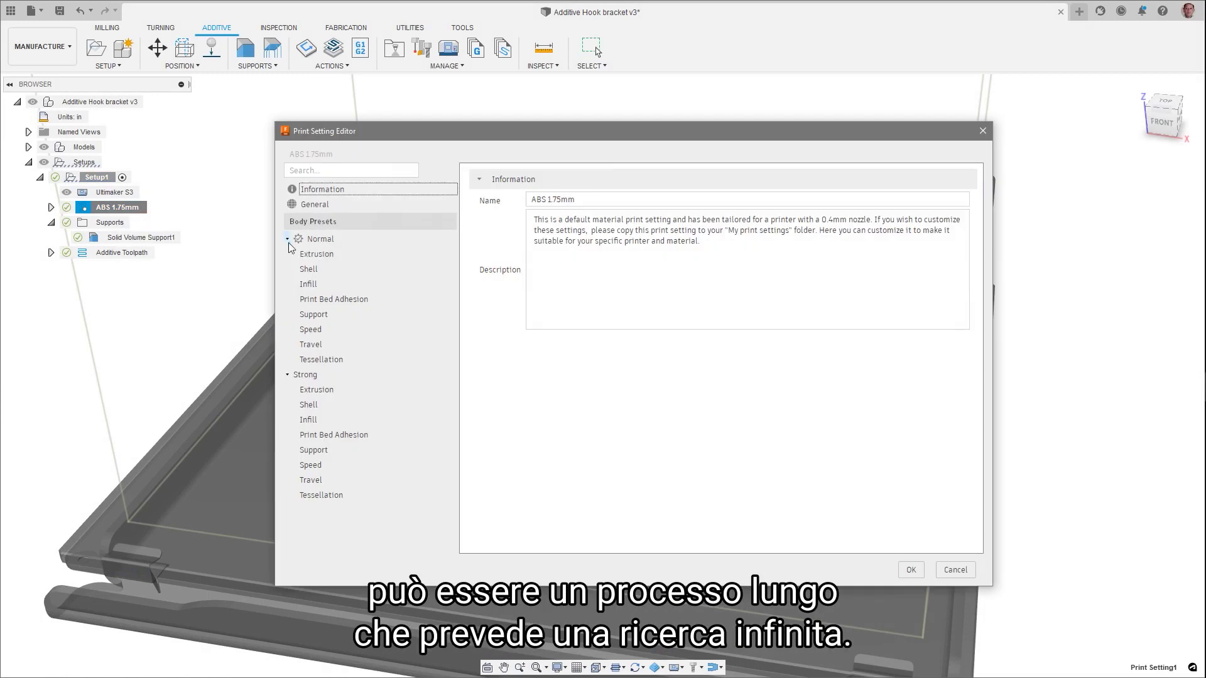
{"action": "left_click", "coordinate": [305, 239]}
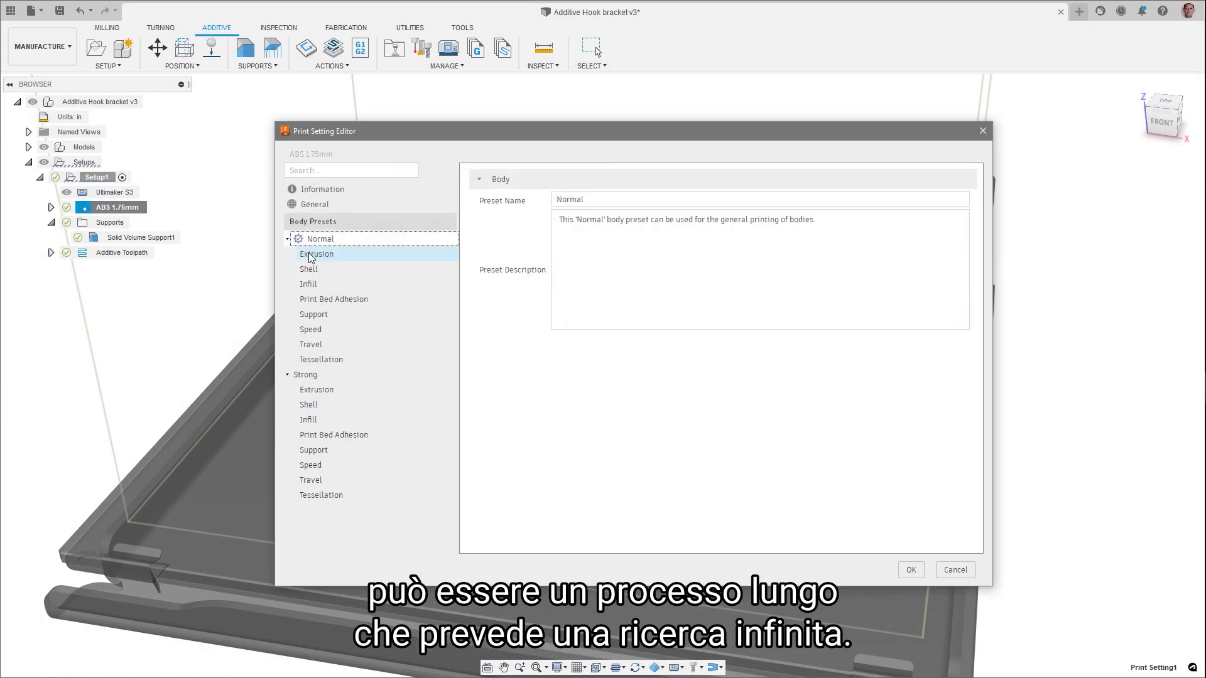
{"action": "left_click", "coordinate": [306, 254]}
{"action": "left_click", "coordinate": [309, 270]}
{"action": "left_click", "coordinate": [309, 284]}
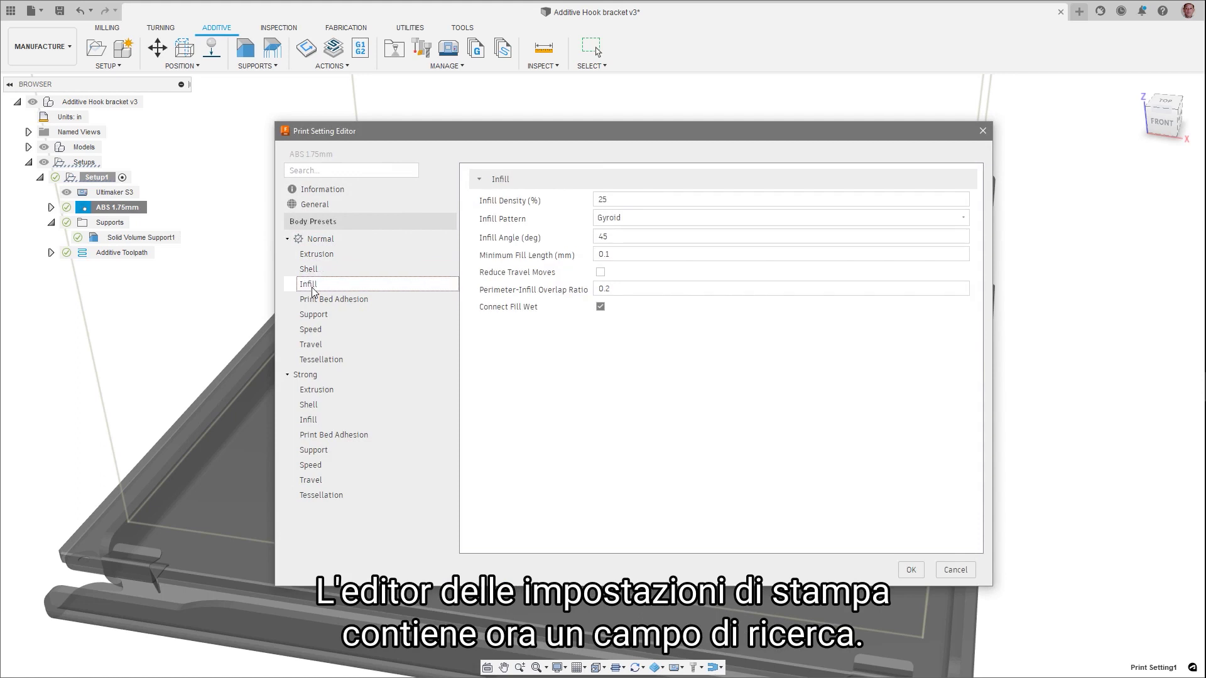
{"action": "left_click", "coordinate": [313, 300]}
{"action": "left_click", "coordinate": [315, 315]}
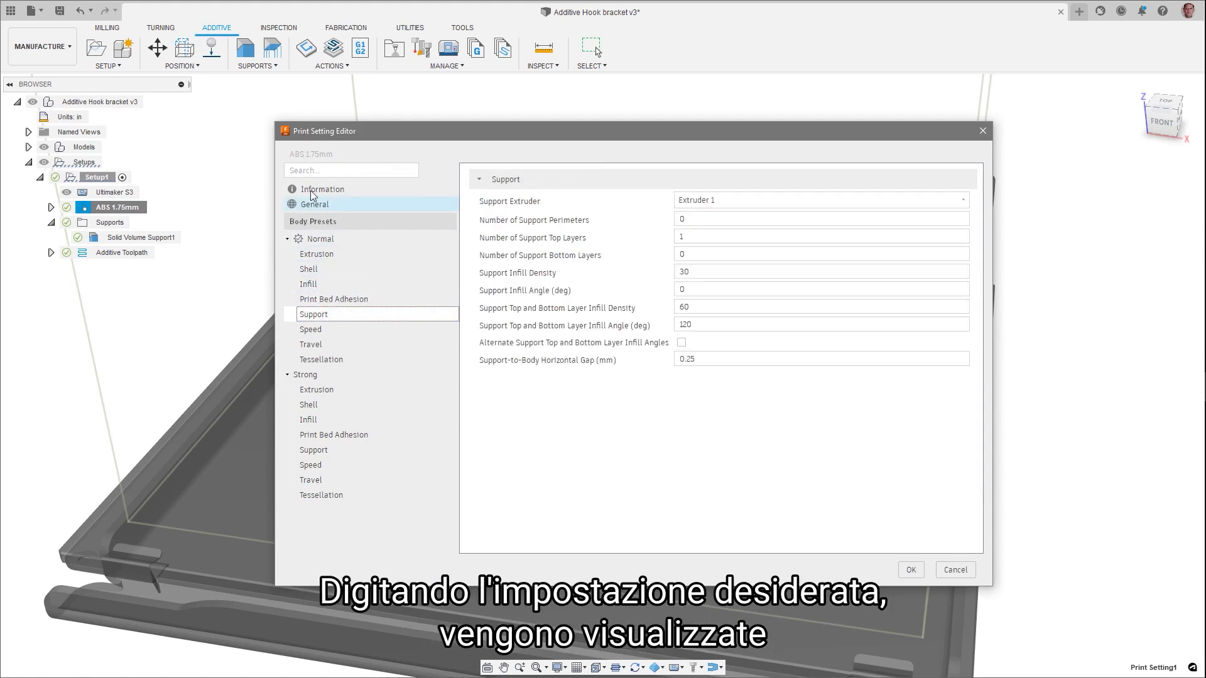
{"action": "type", "text": "tem"}
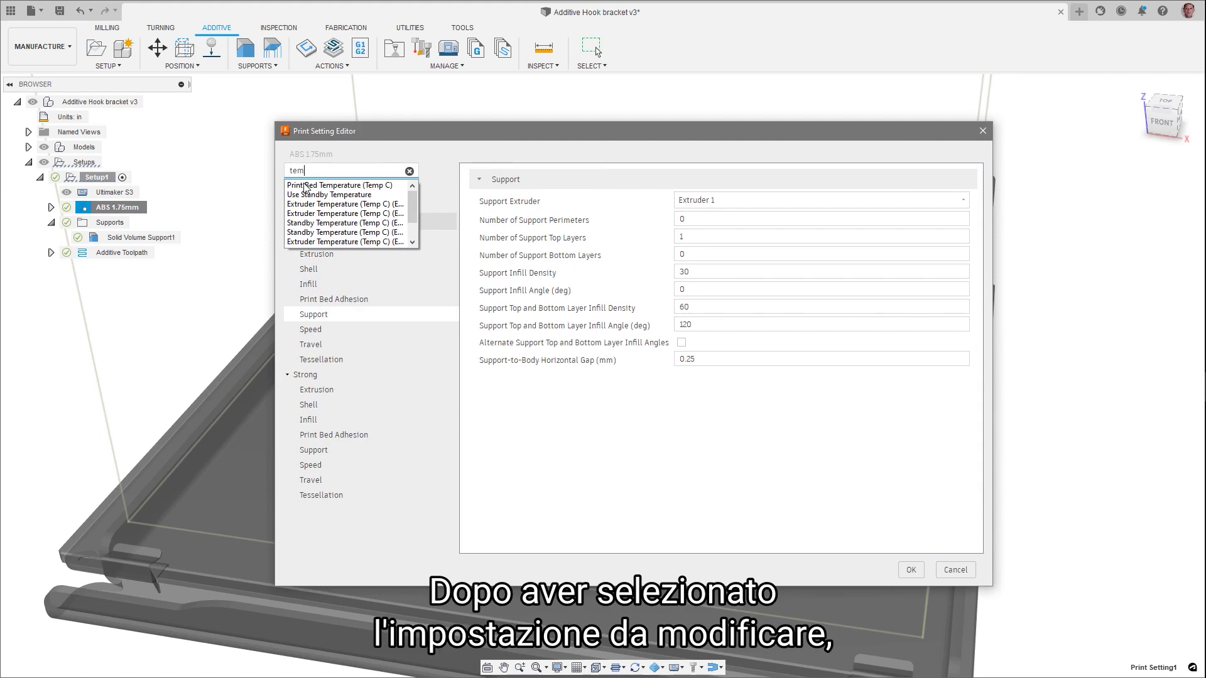
{"action": "left_click", "coordinate": [306, 186]}
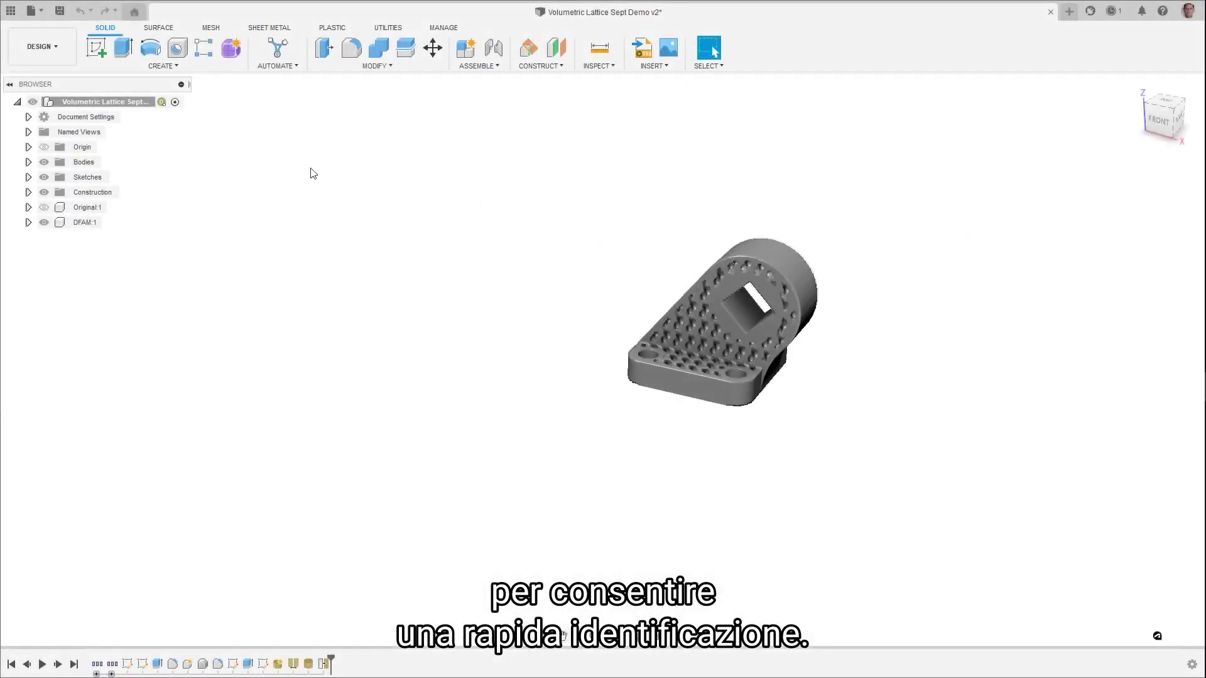
Switch to the Manufacture workspace and set the lattice bracket body as Setup1's model.
{"action": "left_click", "coordinate": [61, 50]}
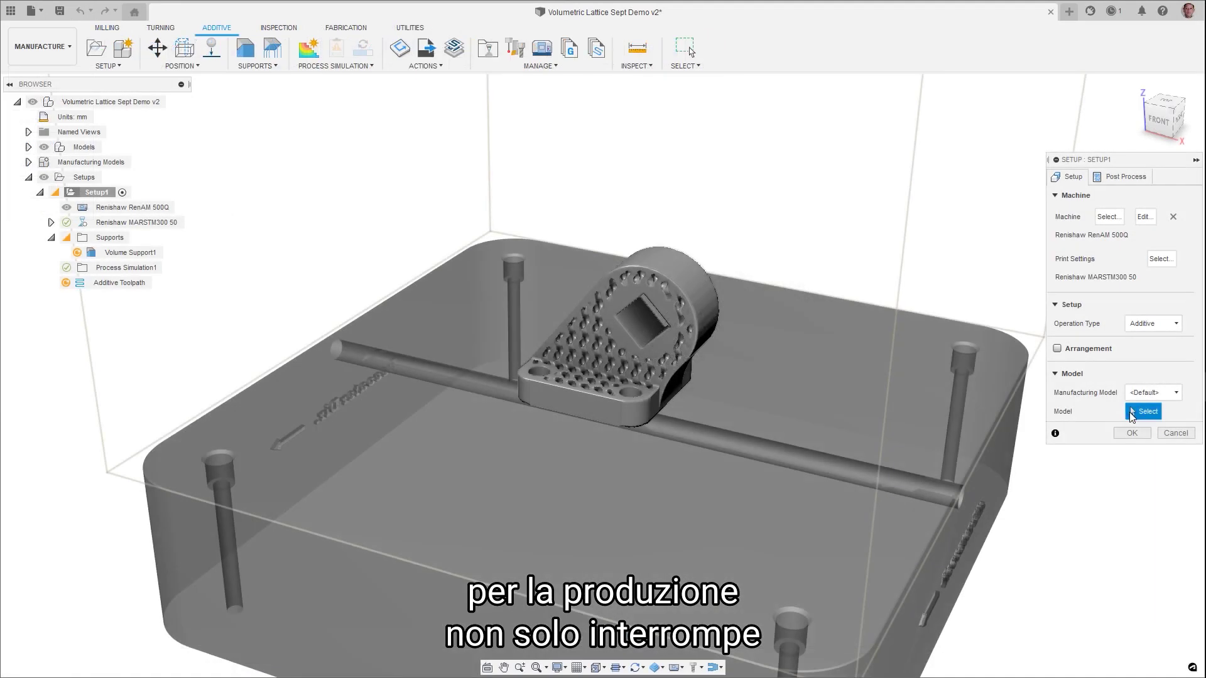
{"action": "left_click", "coordinate": [685, 339]}
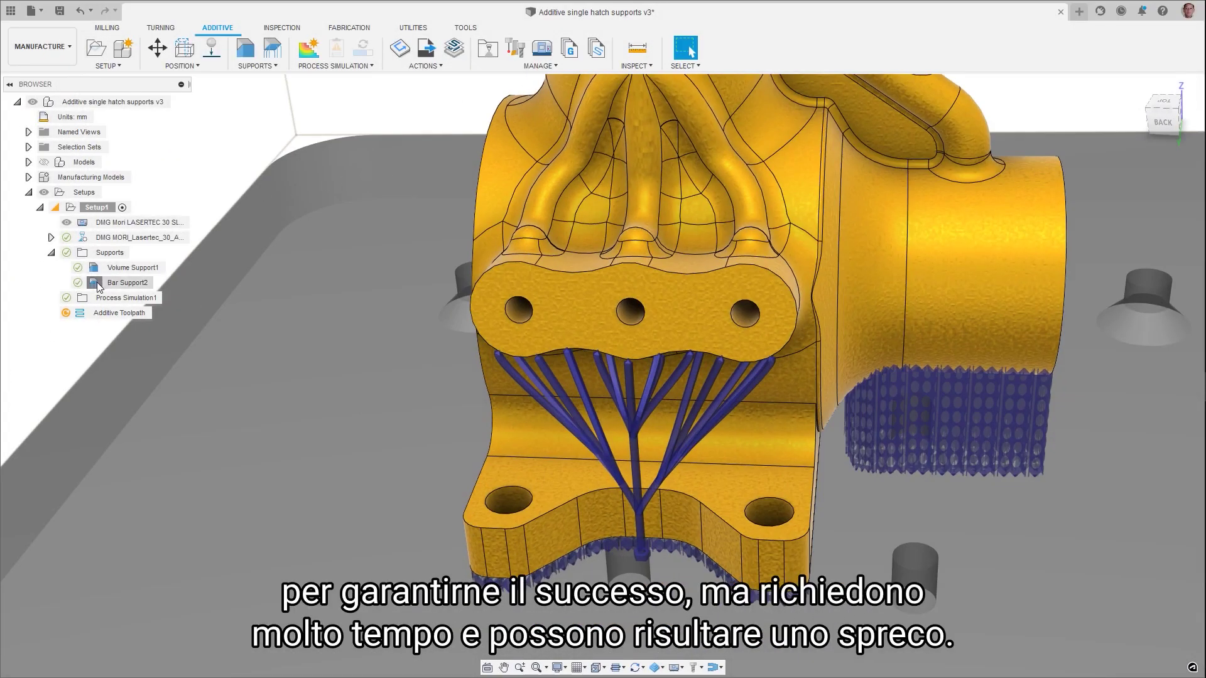
Open Bar Support2 and view the Bar Shape choices without changing them.
{"action": "double_click", "coordinate": [97, 286]}
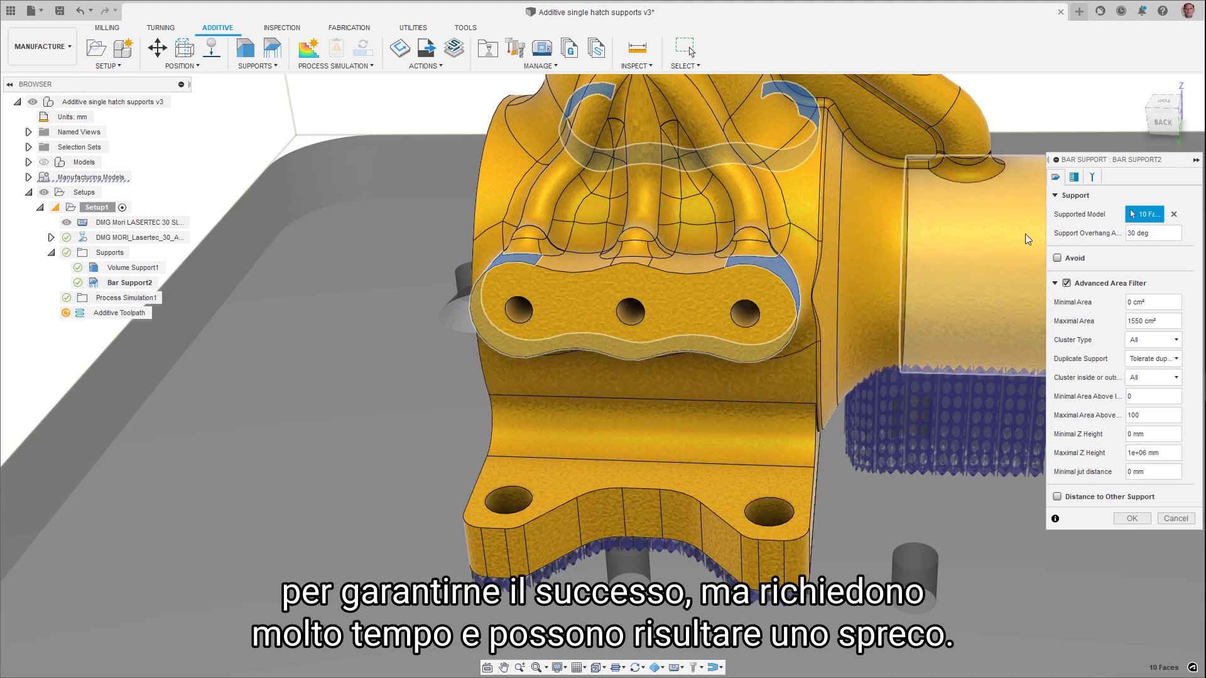
{"action": "left_click", "coordinate": [1092, 178]}
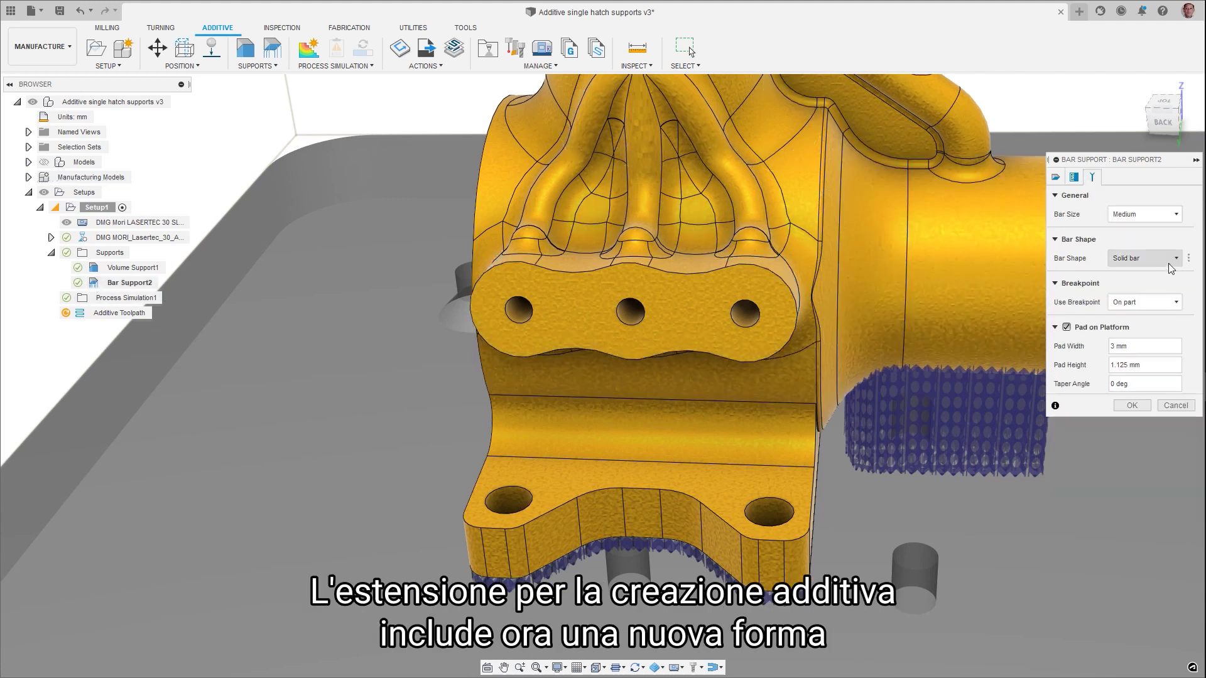
{"action": "left_click", "coordinate": [1170, 263]}
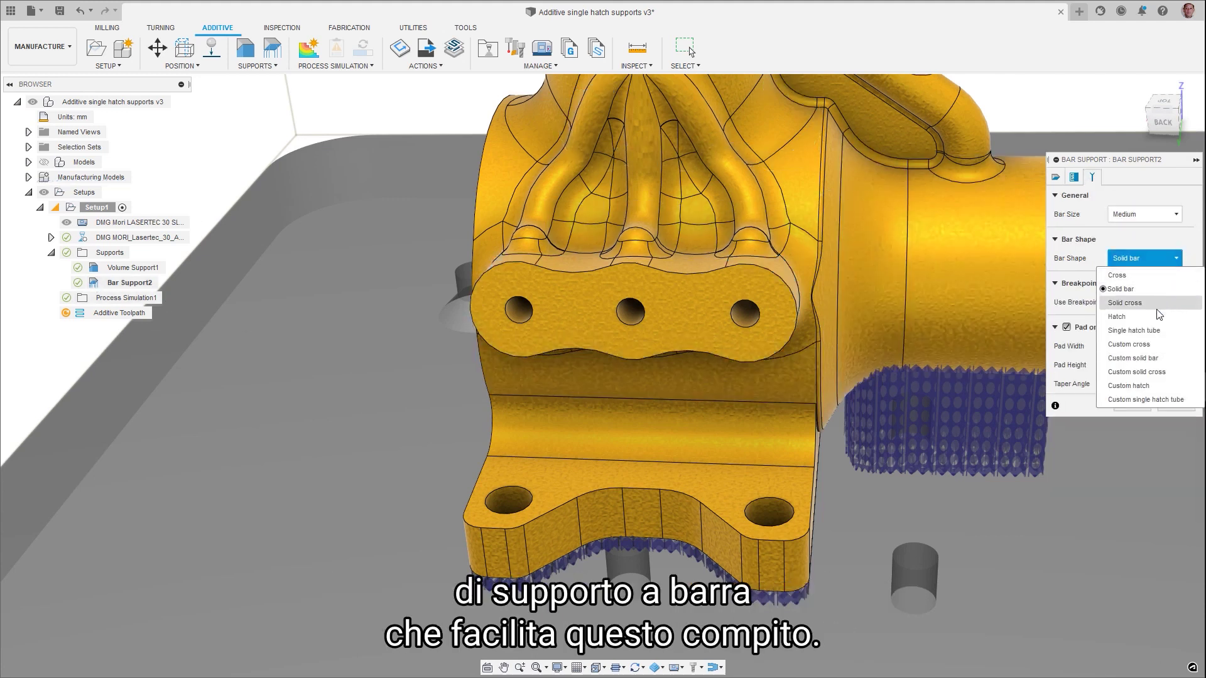
{"action": "left_click", "coordinate": [1149, 332]}
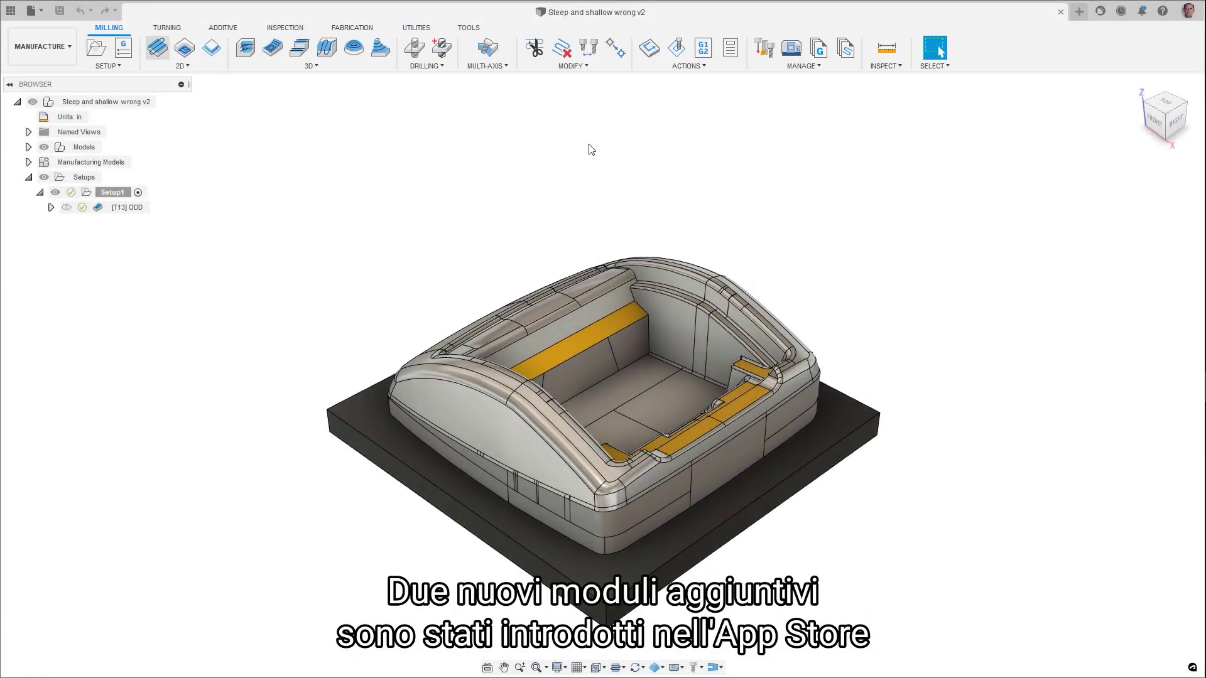
Look at the Utilities add-ins, then launch the Haas Driver from Actions.
{"action": "left_click", "coordinate": [418, 28]}
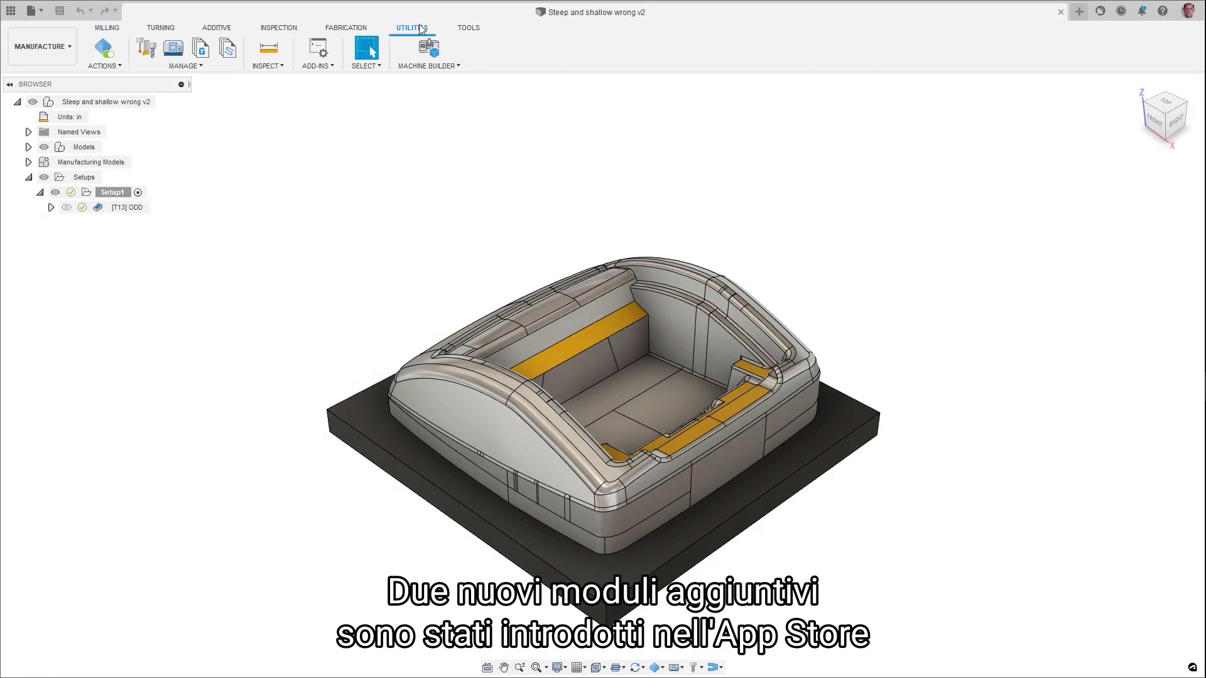
{"action": "left_click", "coordinate": [333, 67]}
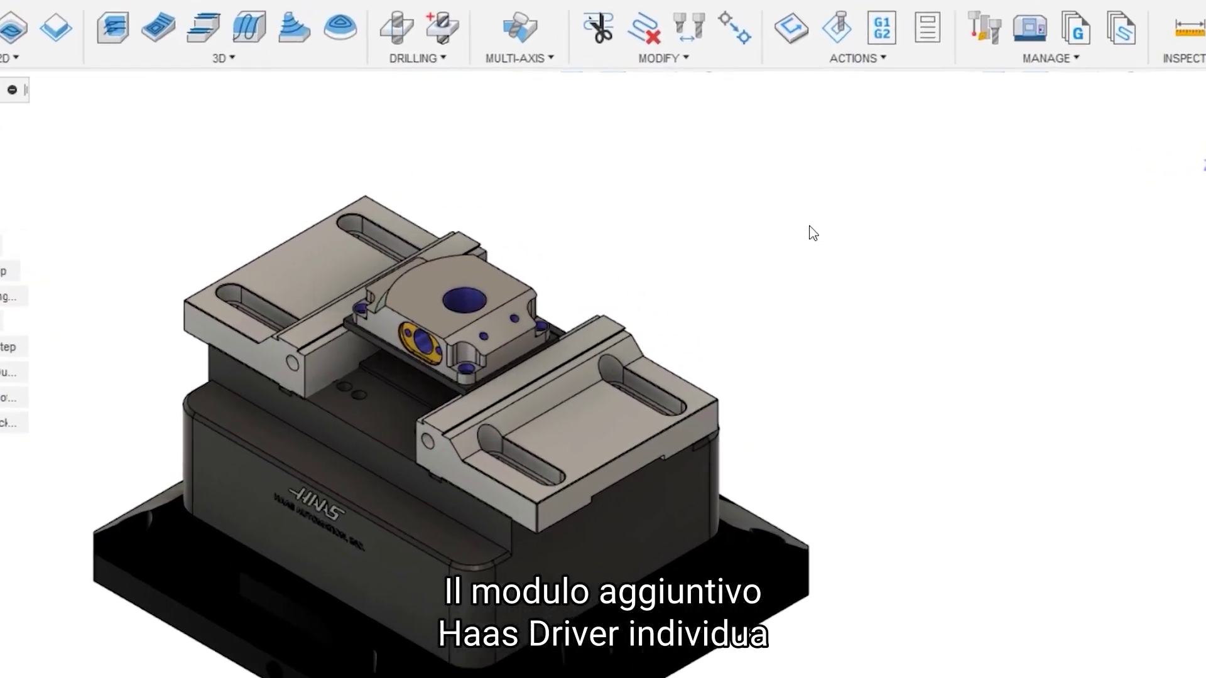
{"action": "left_click", "coordinate": [807, 43]}
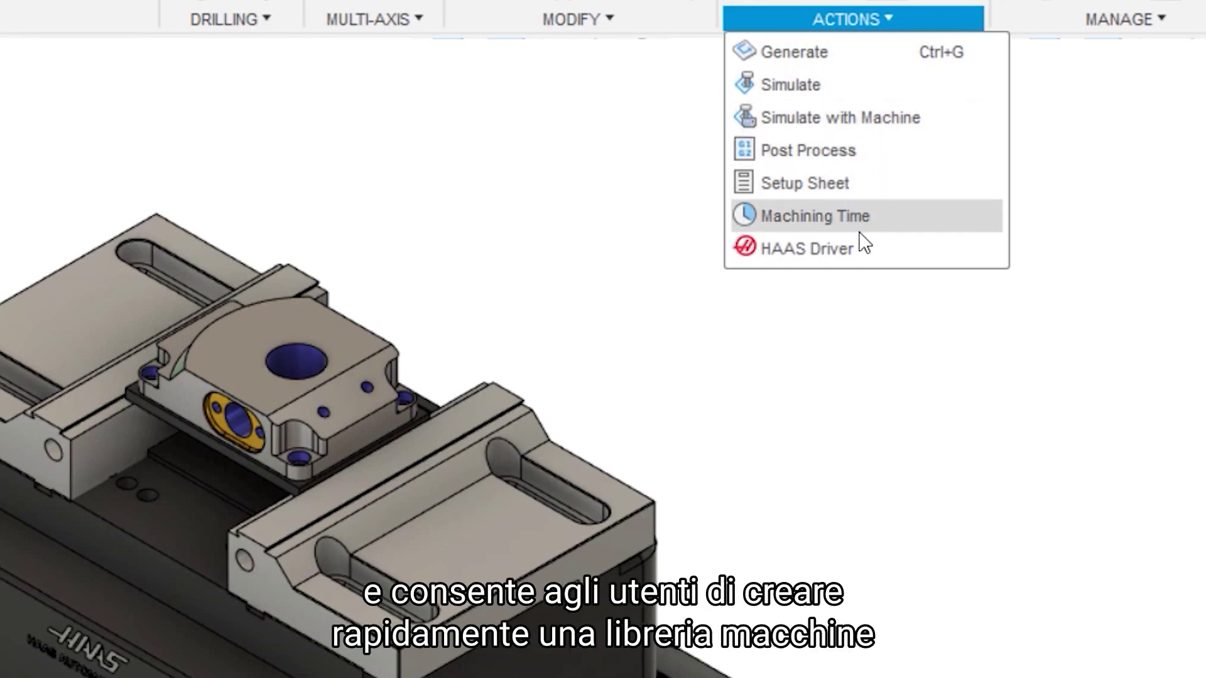
{"action": "left_click", "coordinate": [865, 251]}
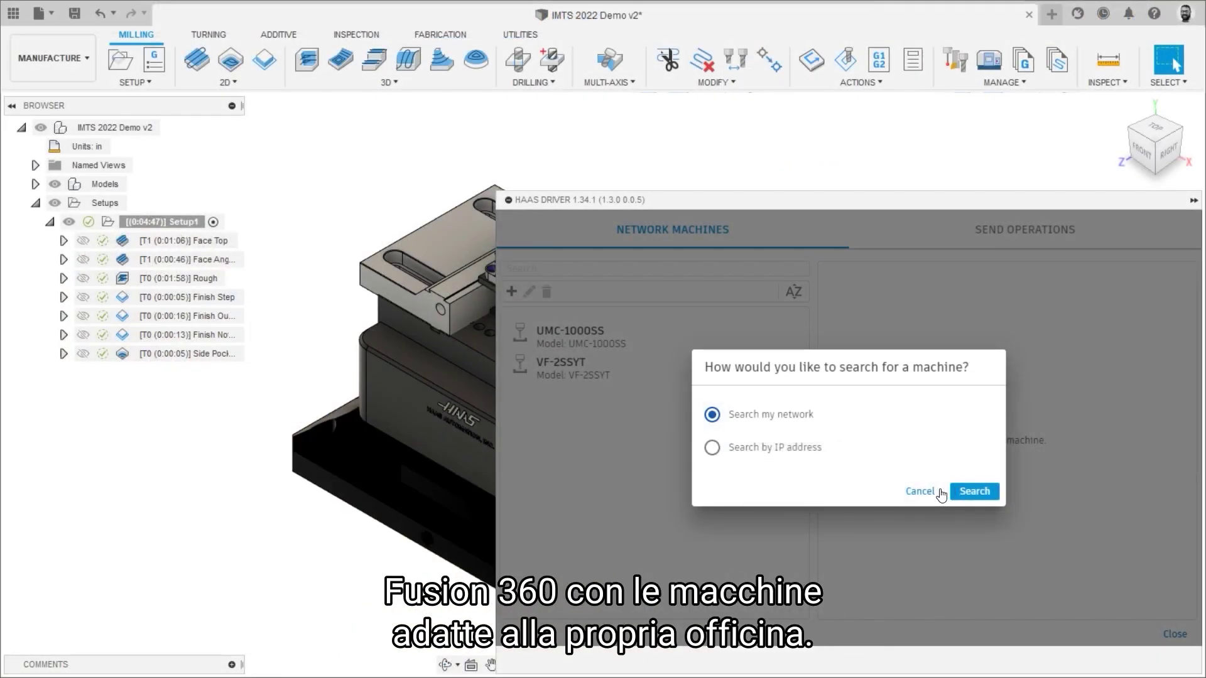
Search the network and add the Haas UMC-750 to the machine library.
{"action": "left_click", "coordinate": [976, 496]}
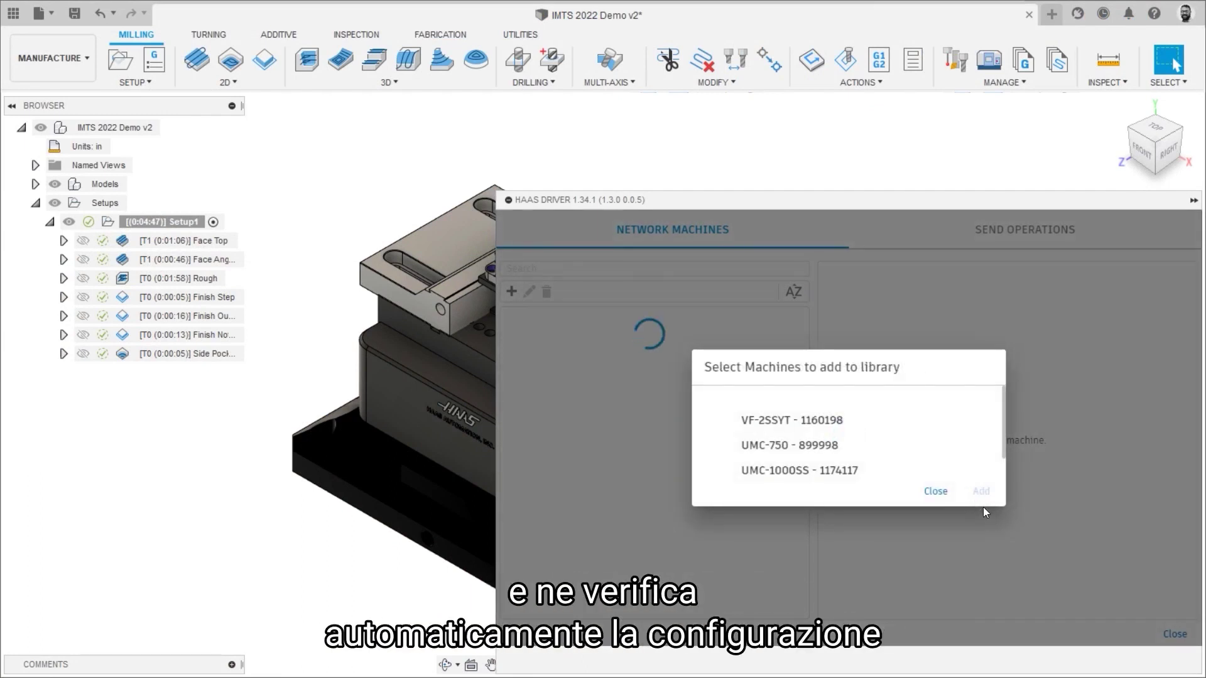
{"action": "left_click", "coordinate": [848, 446]}
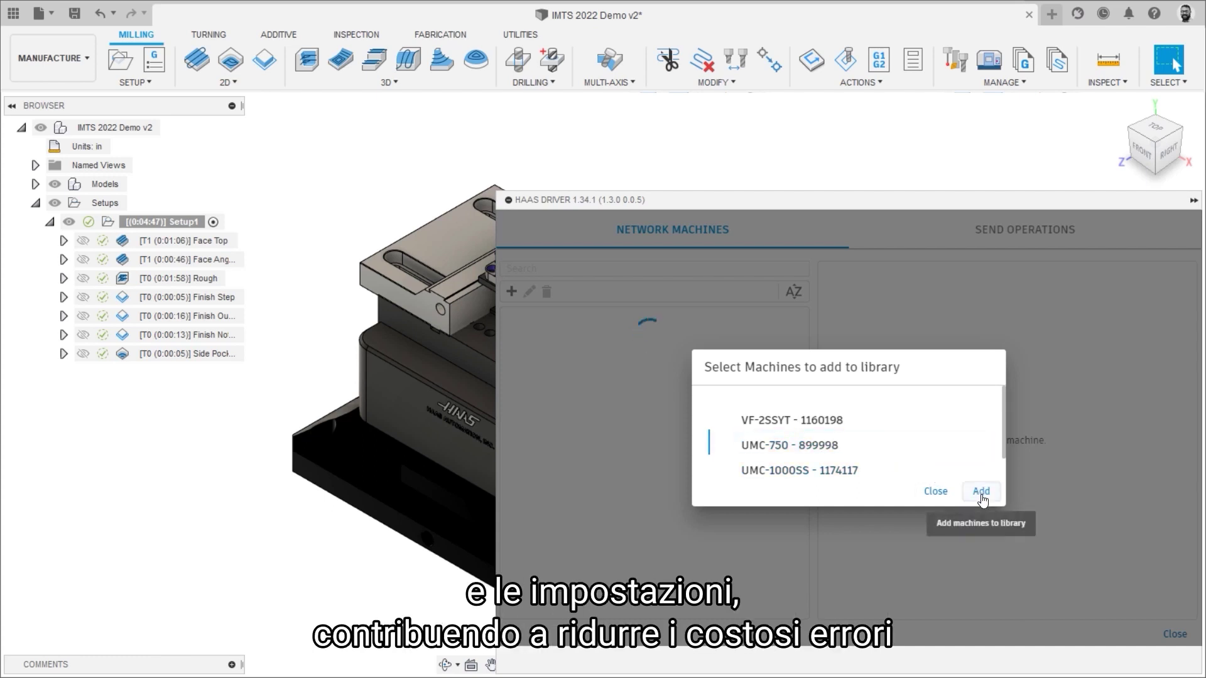
{"action": "left_click", "coordinate": [982, 497]}
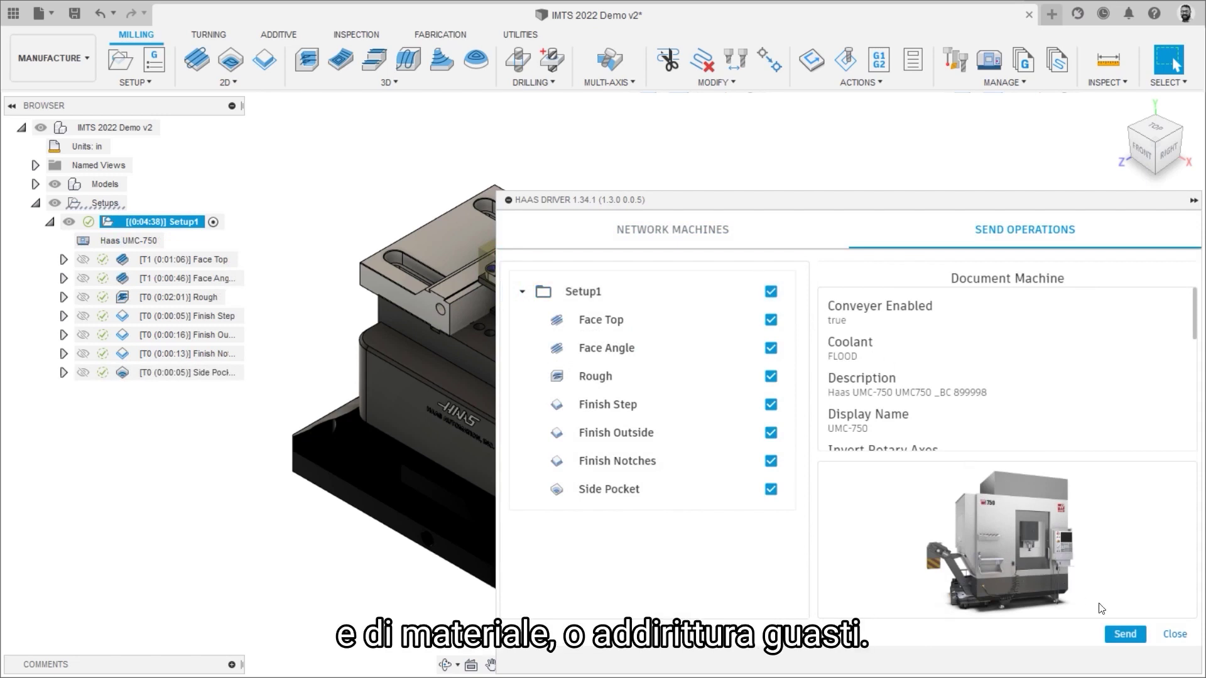
Send Setup1's operations directly to the UMC-750 under a new program name.
{"action": "left_click", "coordinate": [1123, 636]}
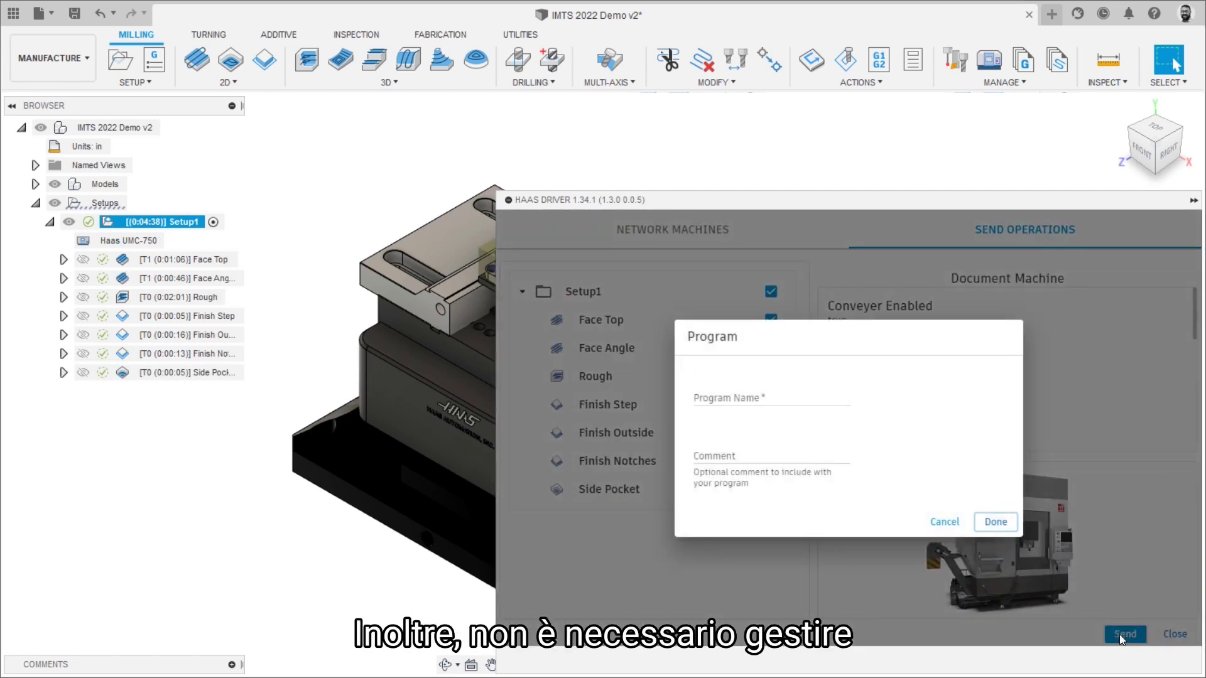
{"action": "left_click", "coordinate": [828, 397]}
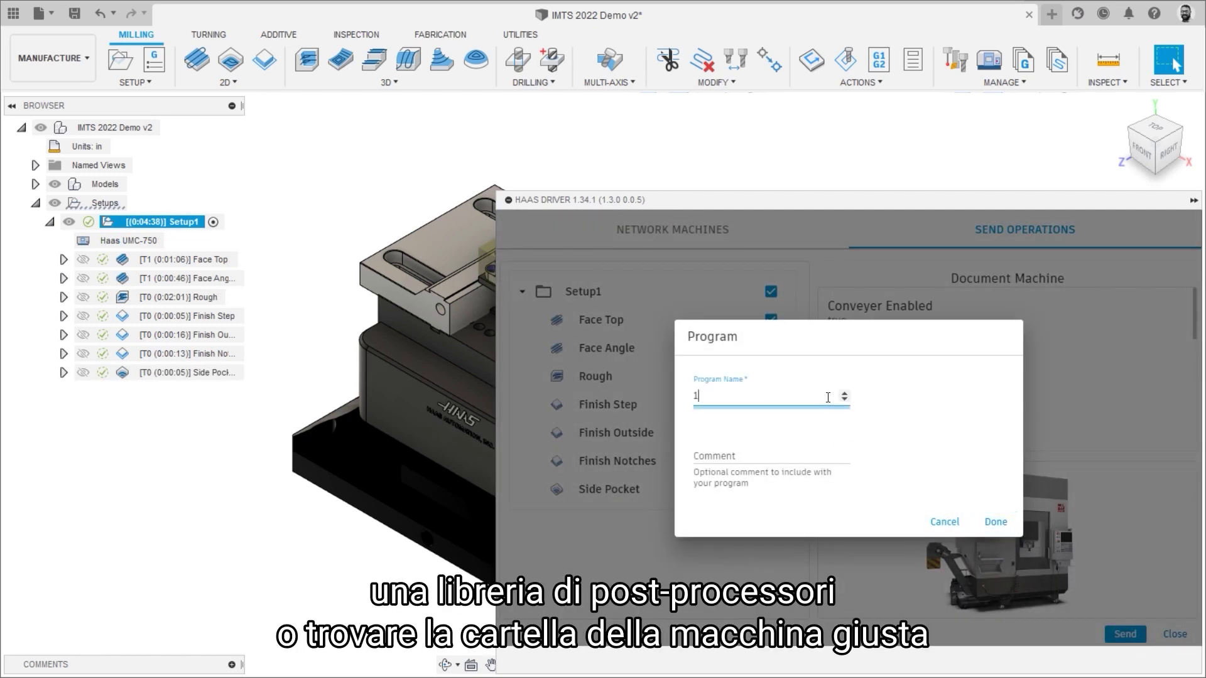
{"action": "left_click", "coordinate": [996, 523]}
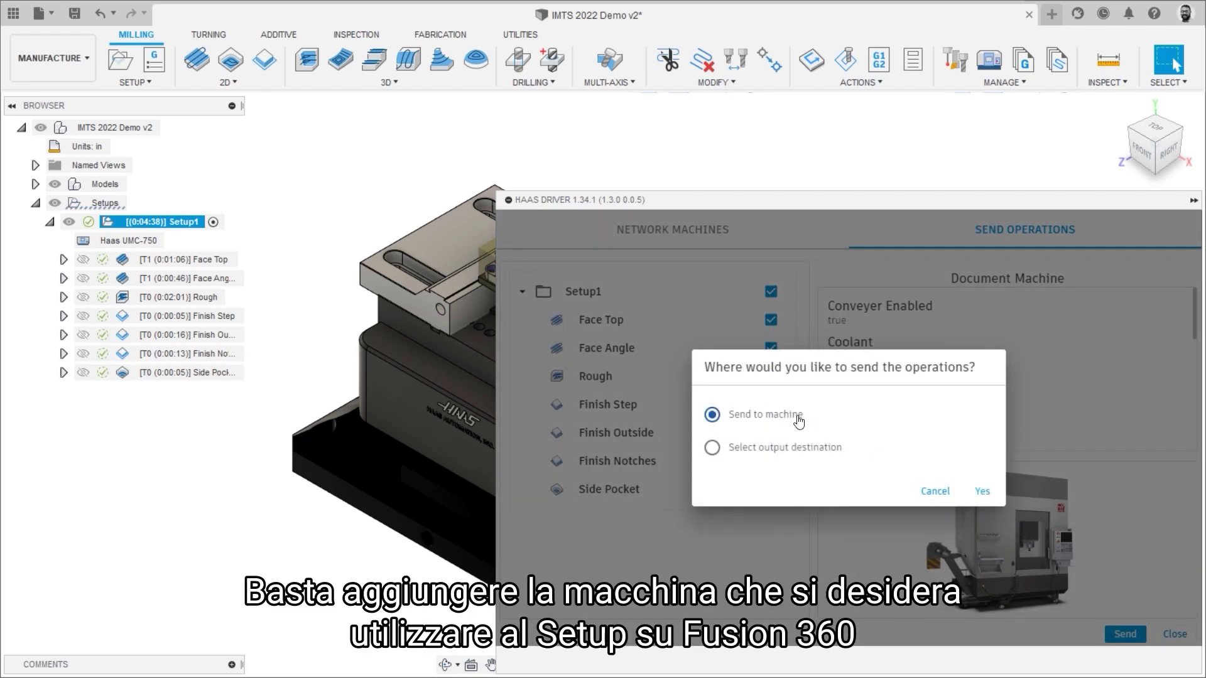
{"action": "left_click", "coordinate": [981, 491]}
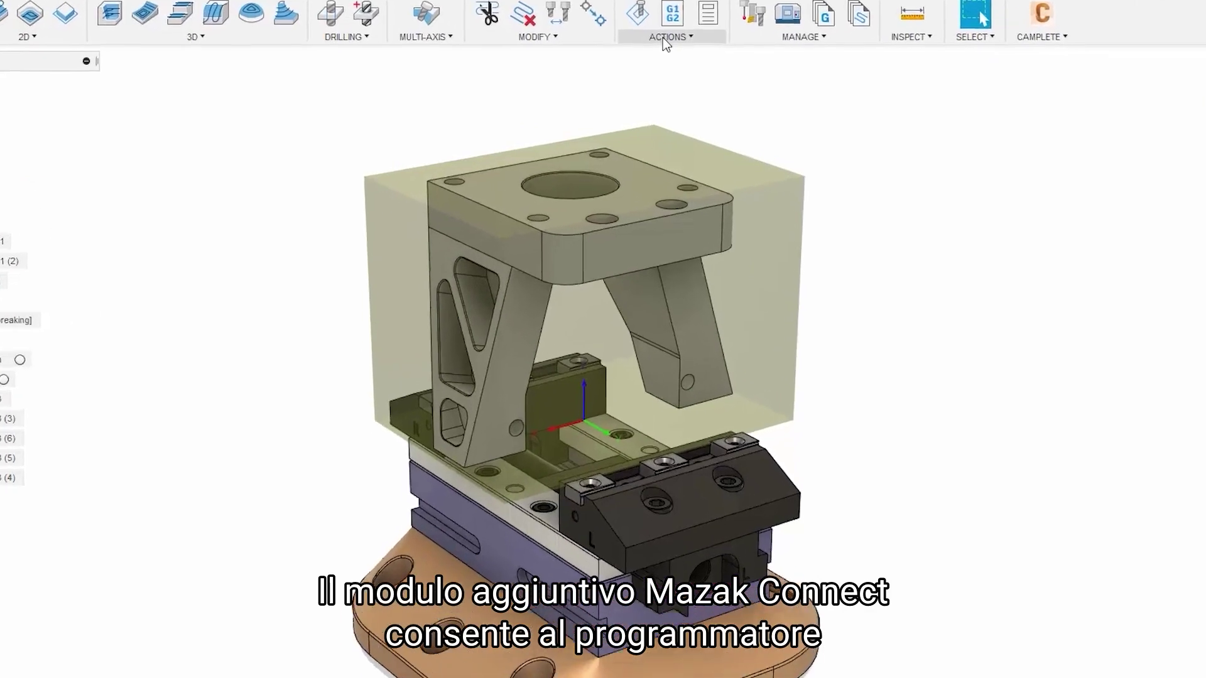
{"action": "left_click", "coordinate": [662, 38]}
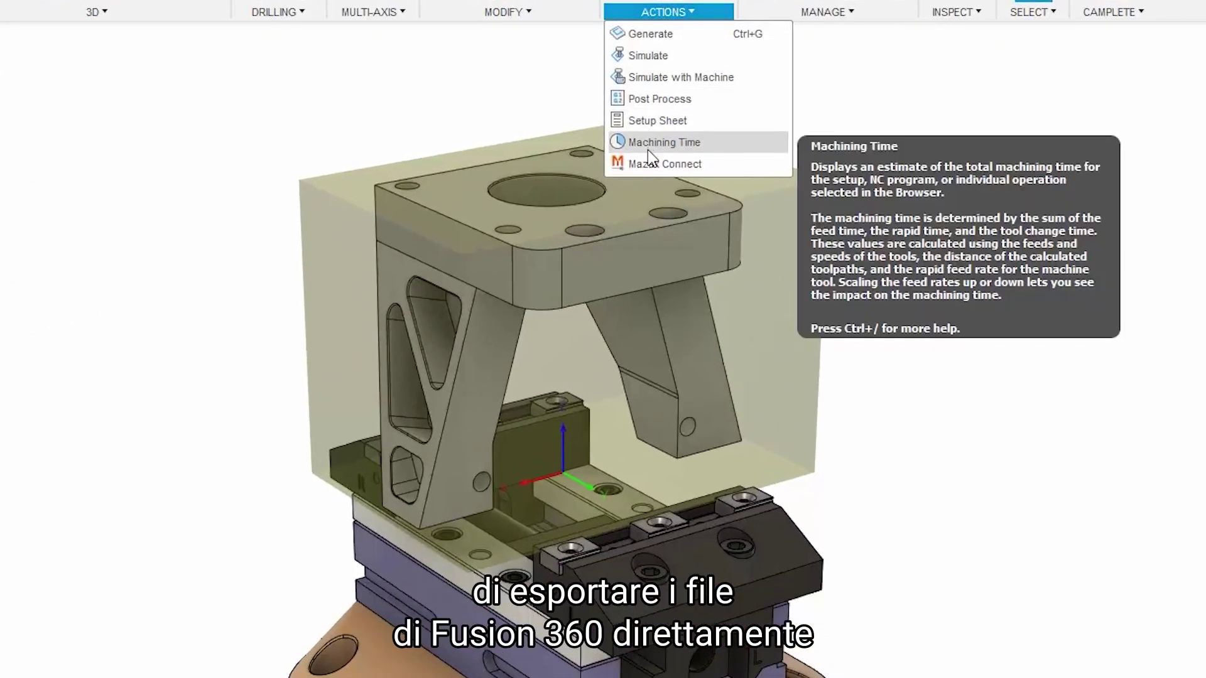
In Mazak Connect, keep mazak.cps as the post processor and set program number 1100.
{"action": "left_click", "coordinate": [650, 165]}
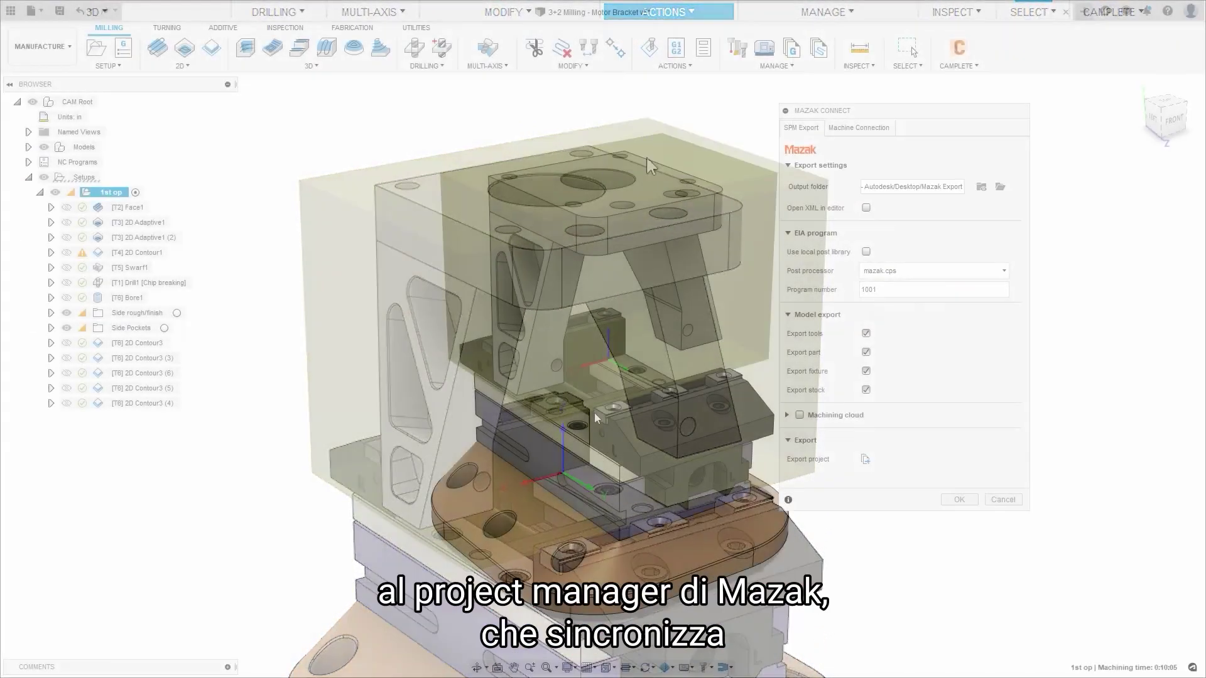
{"action": "left_click", "coordinate": [887, 275]}
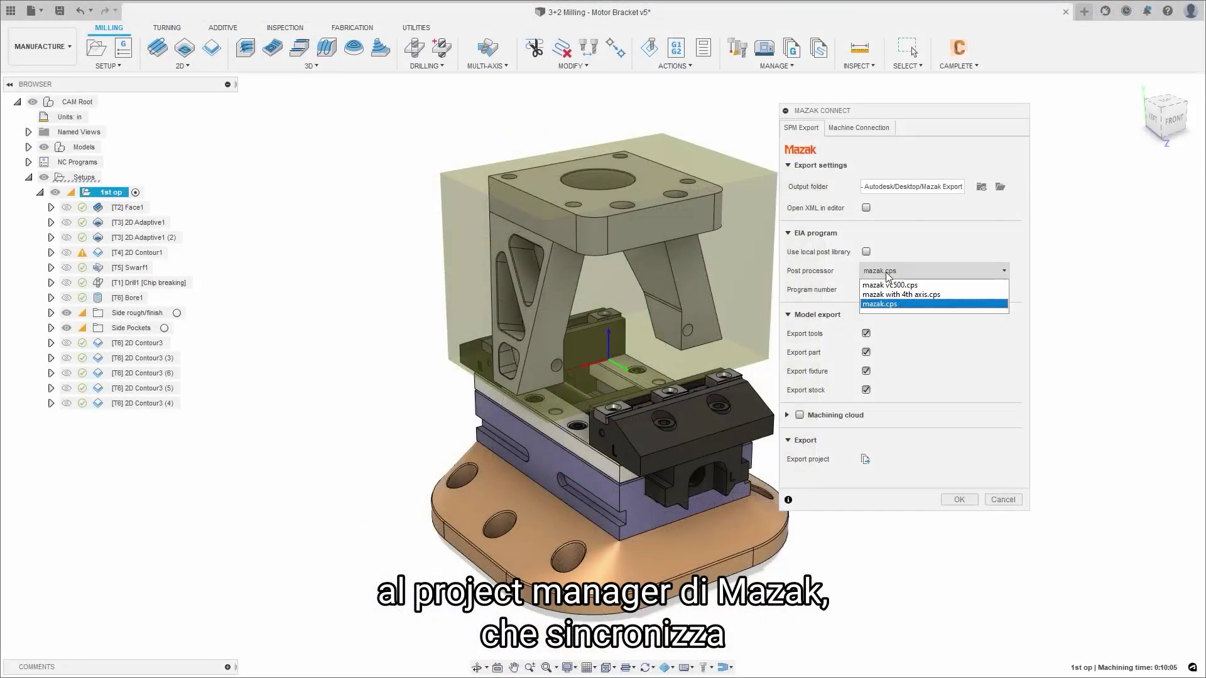
{"action": "left_click", "coordinate": [888, 304]}
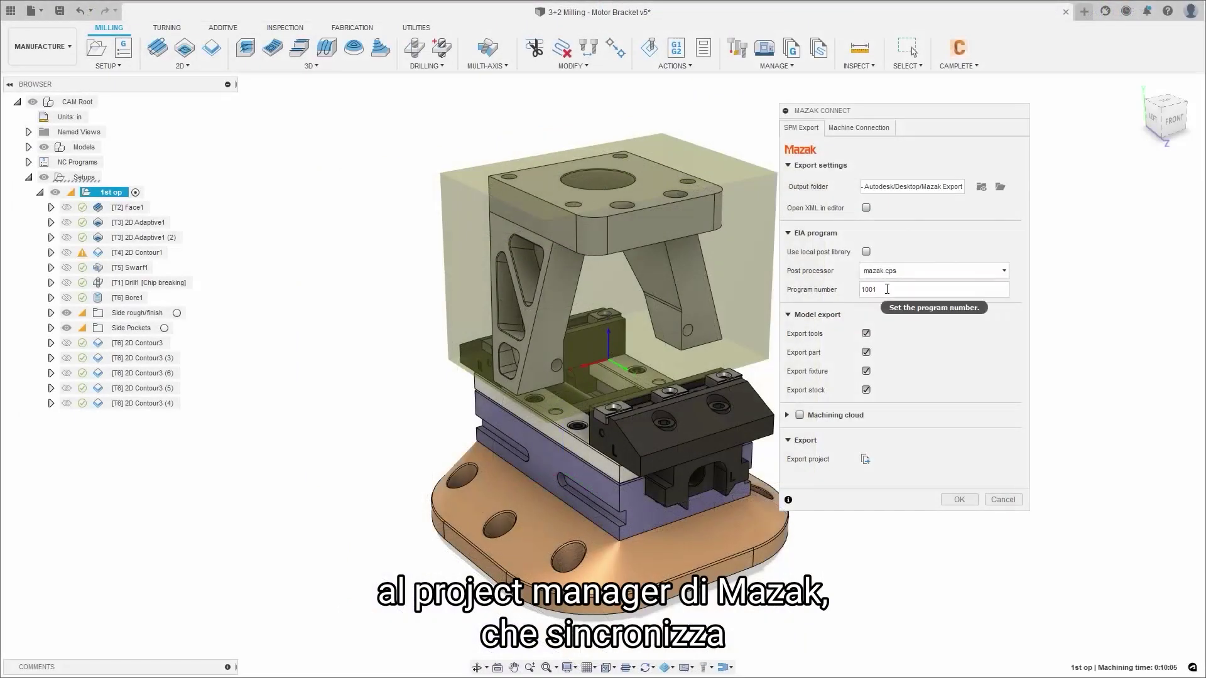
{"action": "type", "text": "11"}
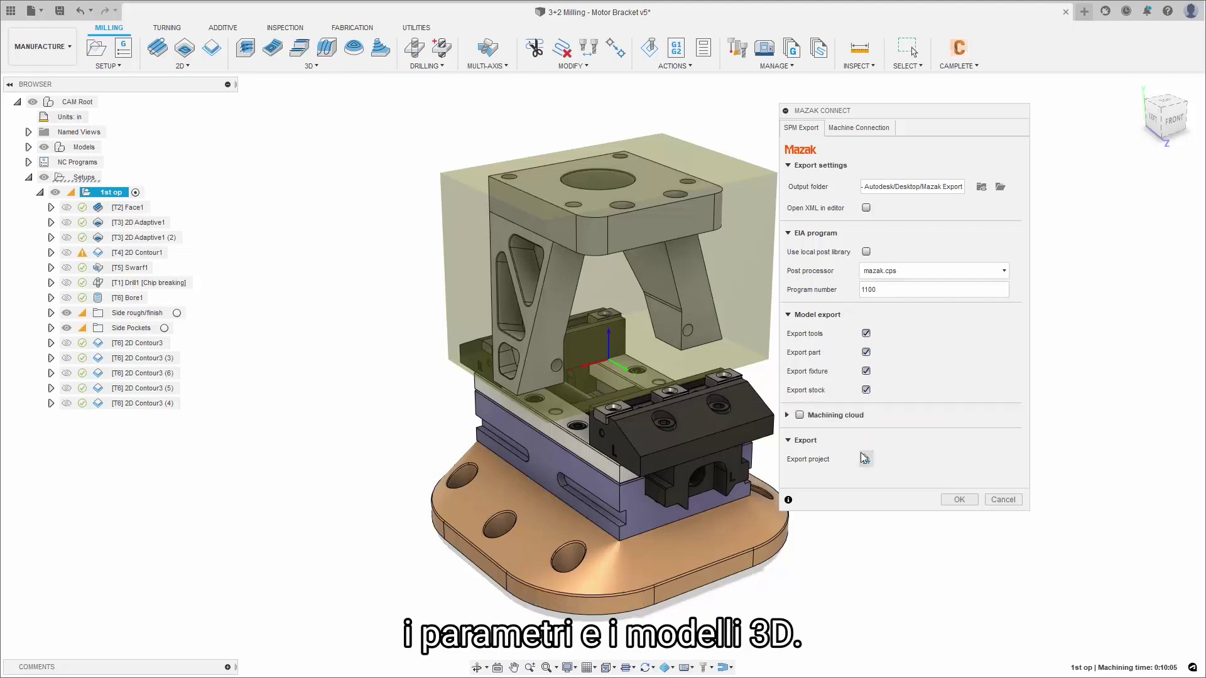
Add a machine connection by pasting its network address and select HCN001 to monitor it.
{"action": "left_click", "coordinate": [834, 129]}
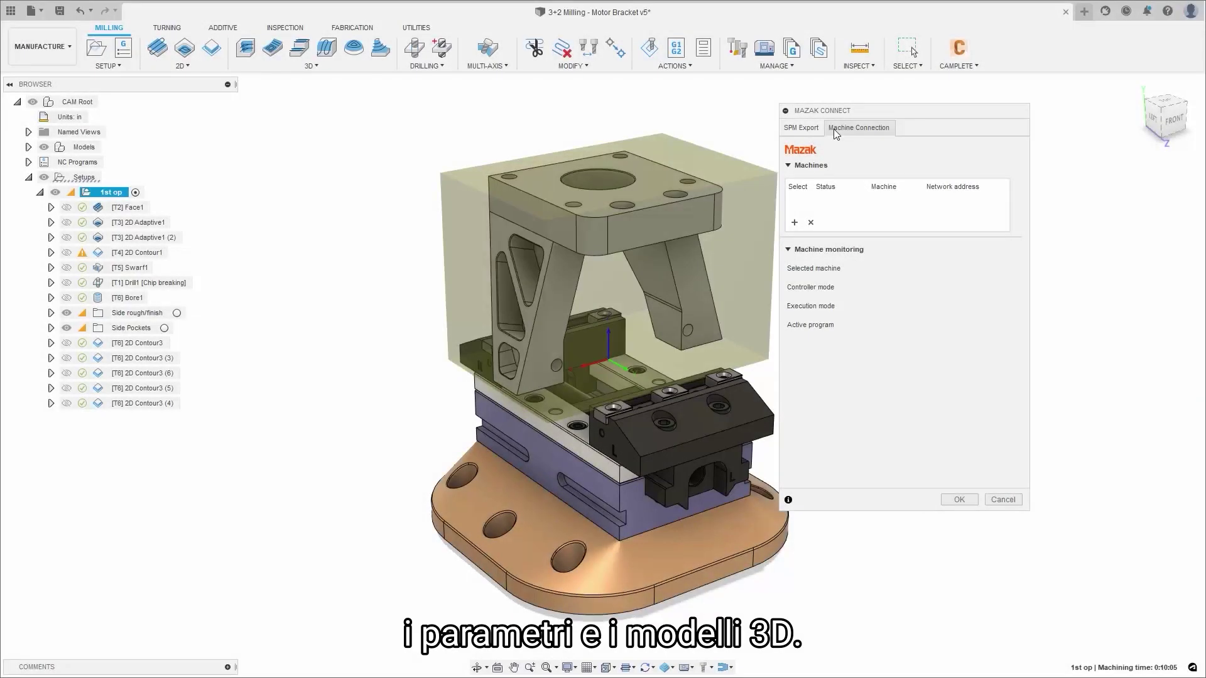
{"action": "left_click", "coordinate": [794, 222]}
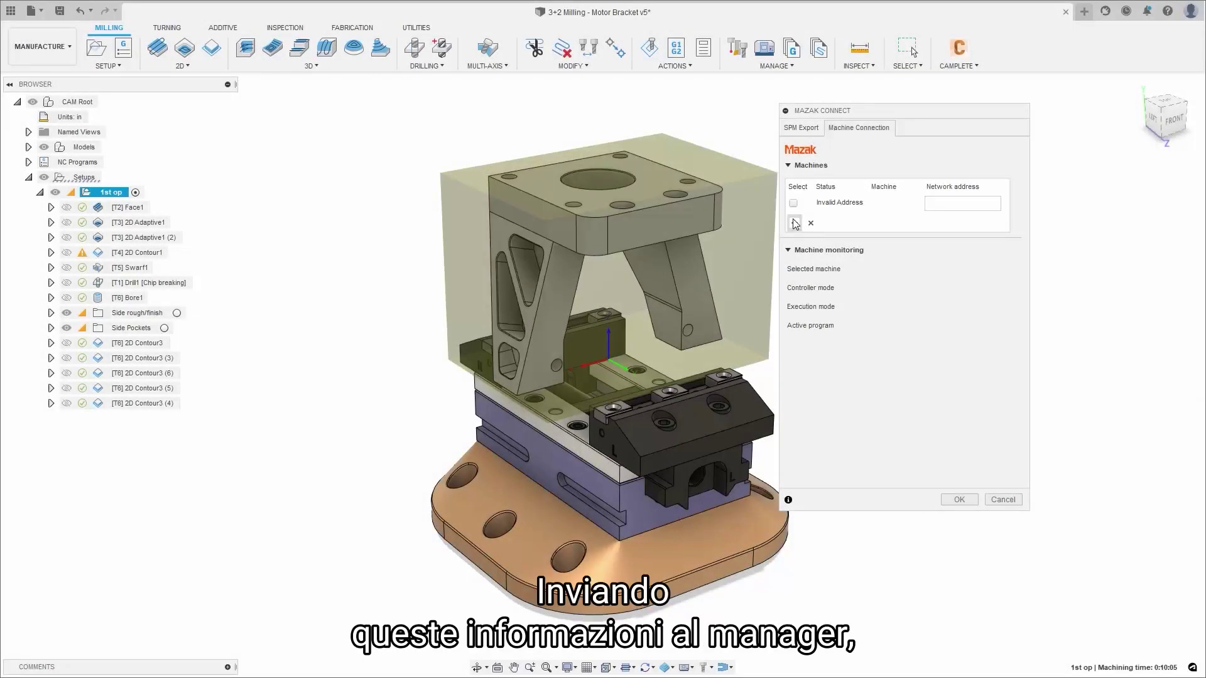
{"action": "left_click", "coordinate": [937, 204]}
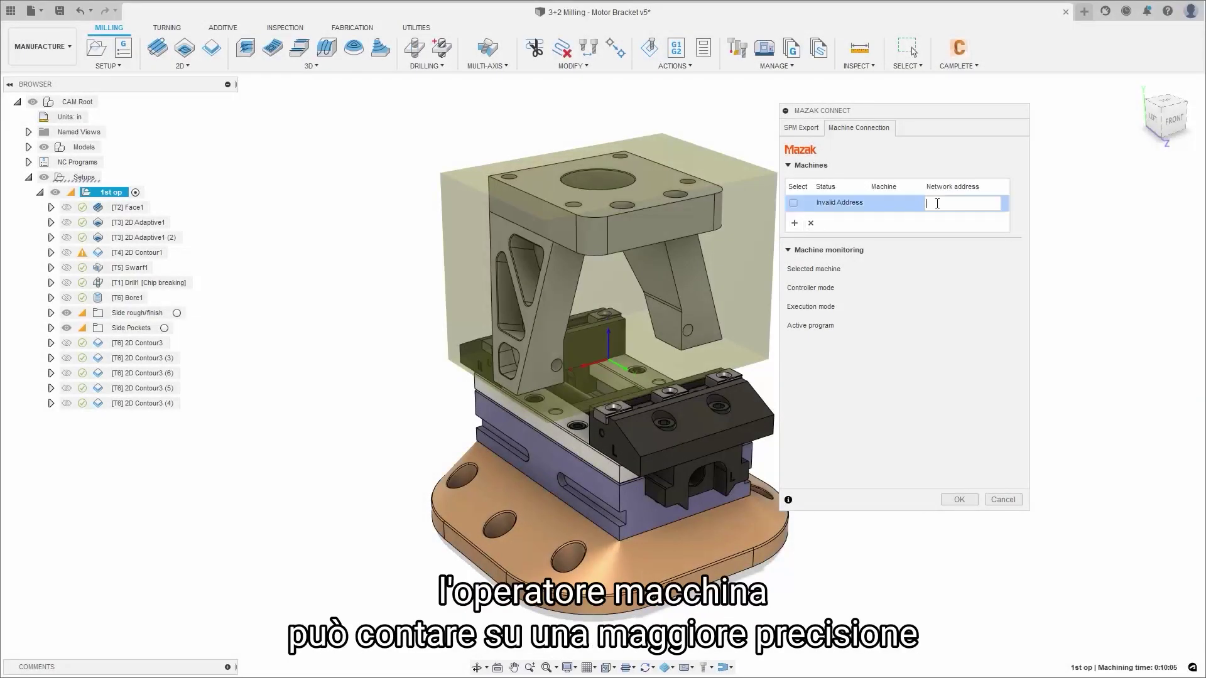
{"action": "key", "text": "ctrl+v"}
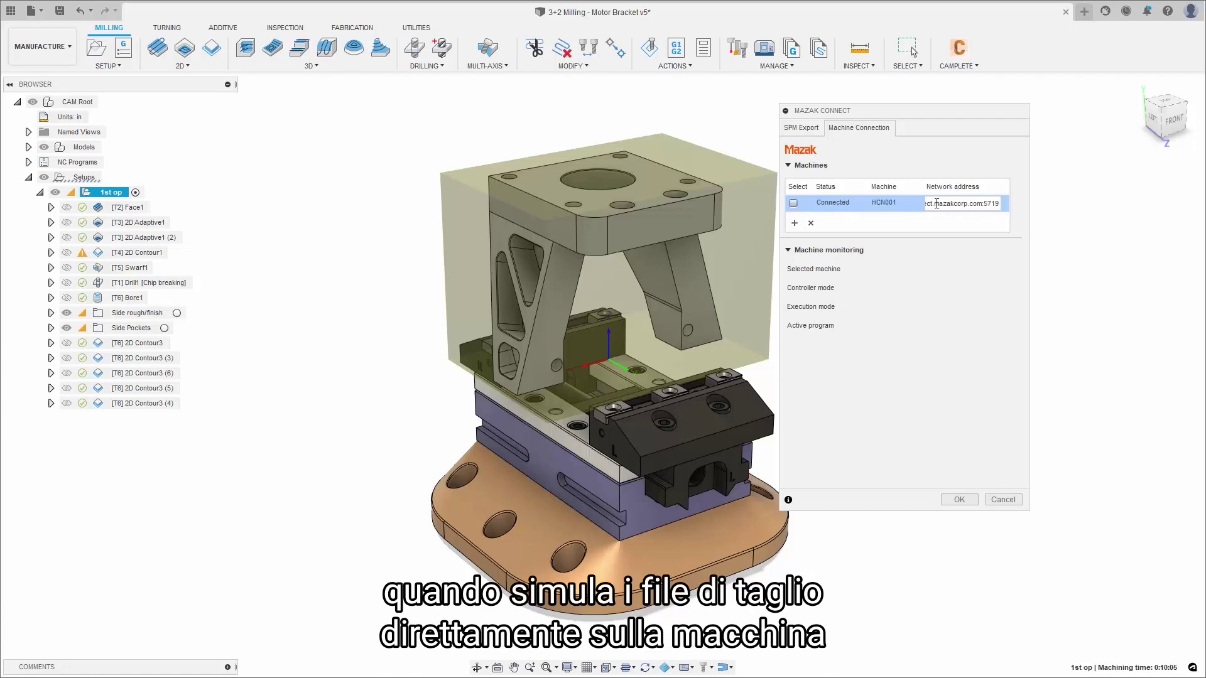
{"action": "left_click", "coordinate": [794, 203]}
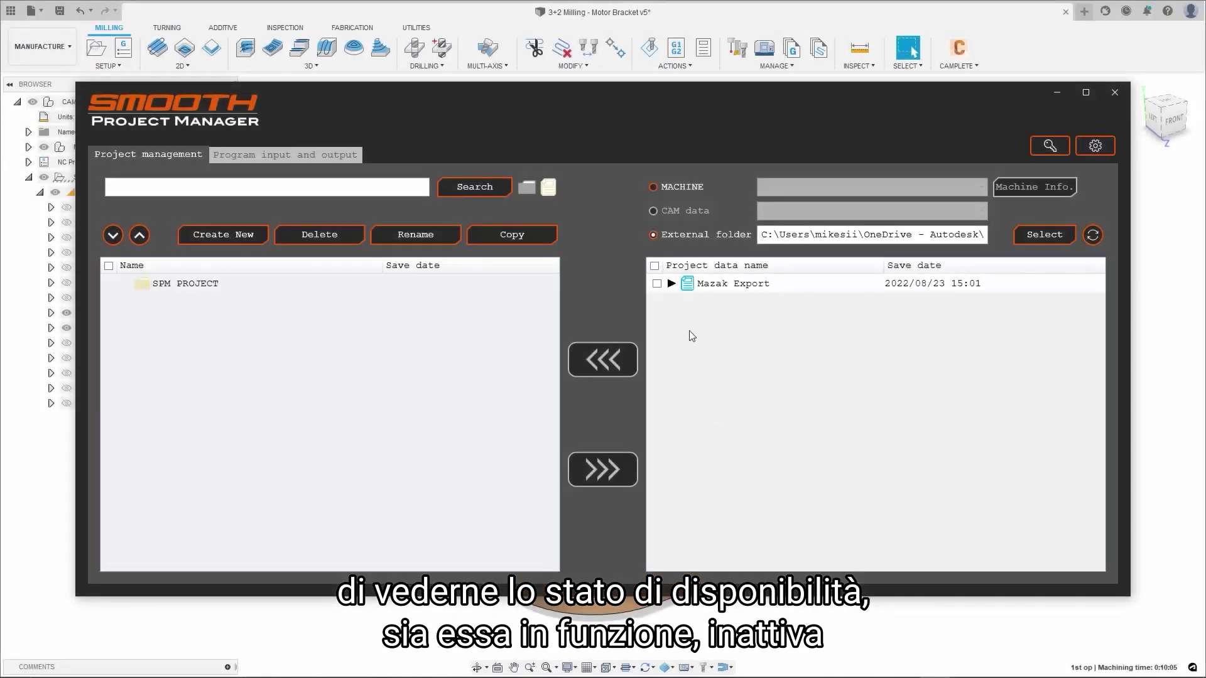
Transfer the Mazak Export project into the SPM PROJECT folder and expand the copy's program info.
{"action": "left_click", "coordinate": [671, 284]}
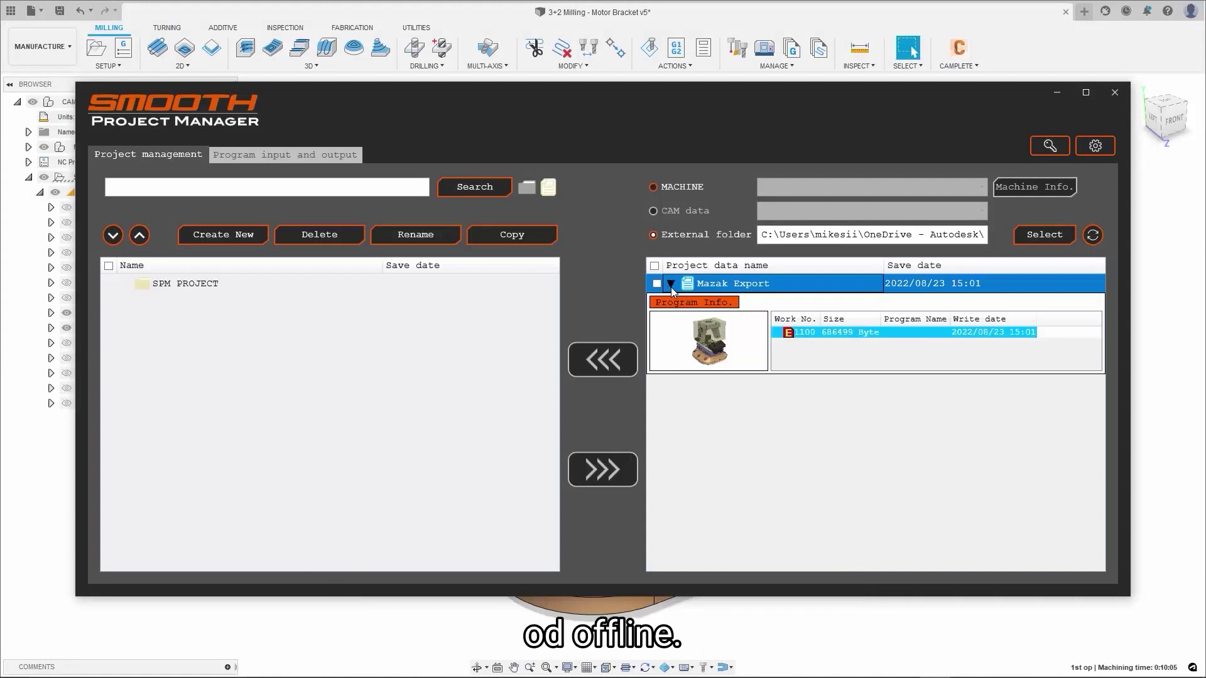
{"action": "left_click", "coordinate": [657, 285]}
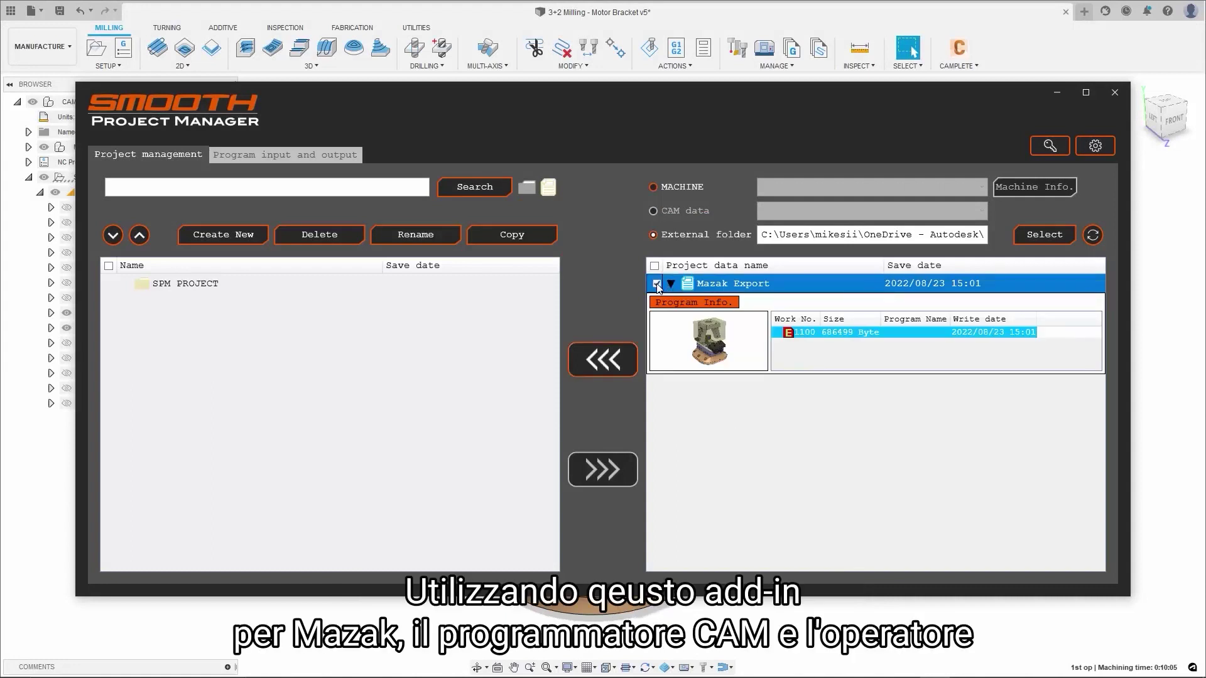
{"action": "left_click", "coordinate": [606, 355]}
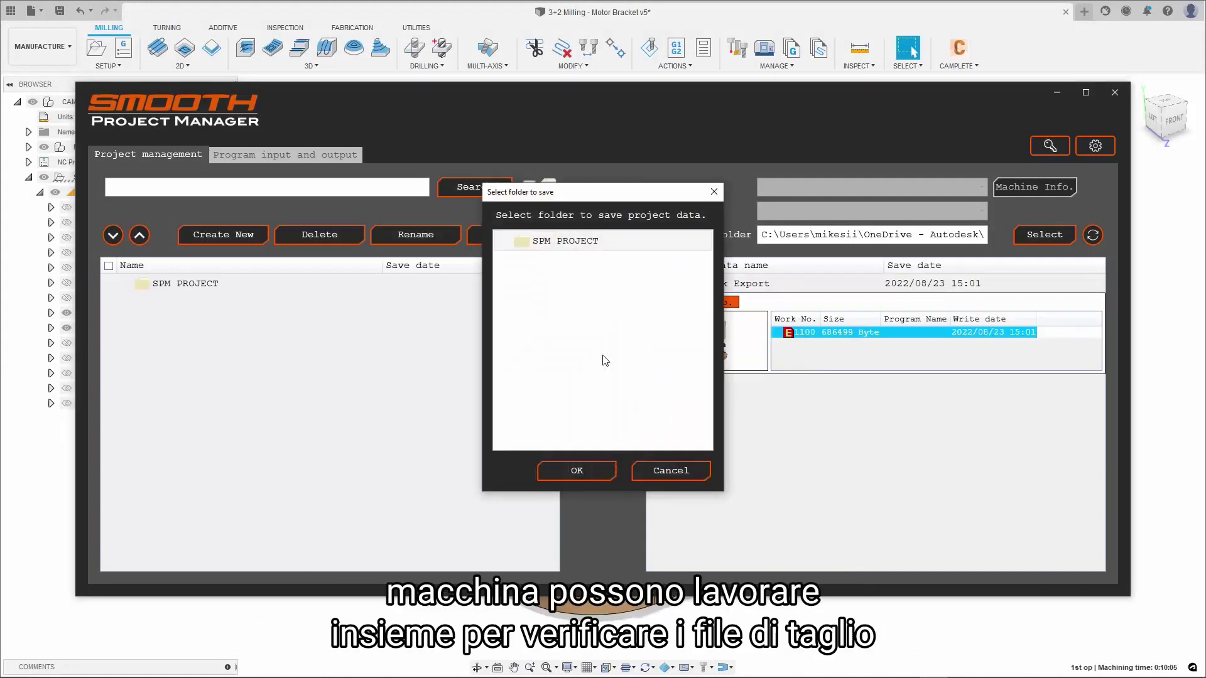
{"action": "left_click", "coordinate": [585, 245]}
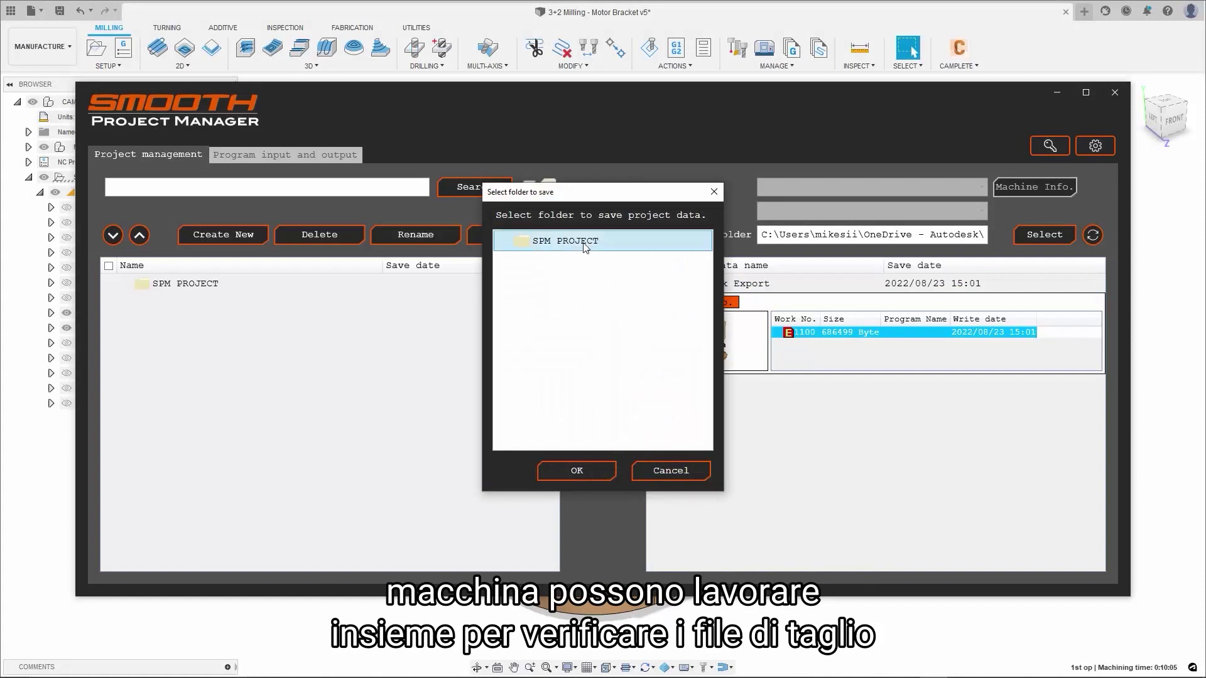
{"action": "left_click", "coordinate": [576, 468]}
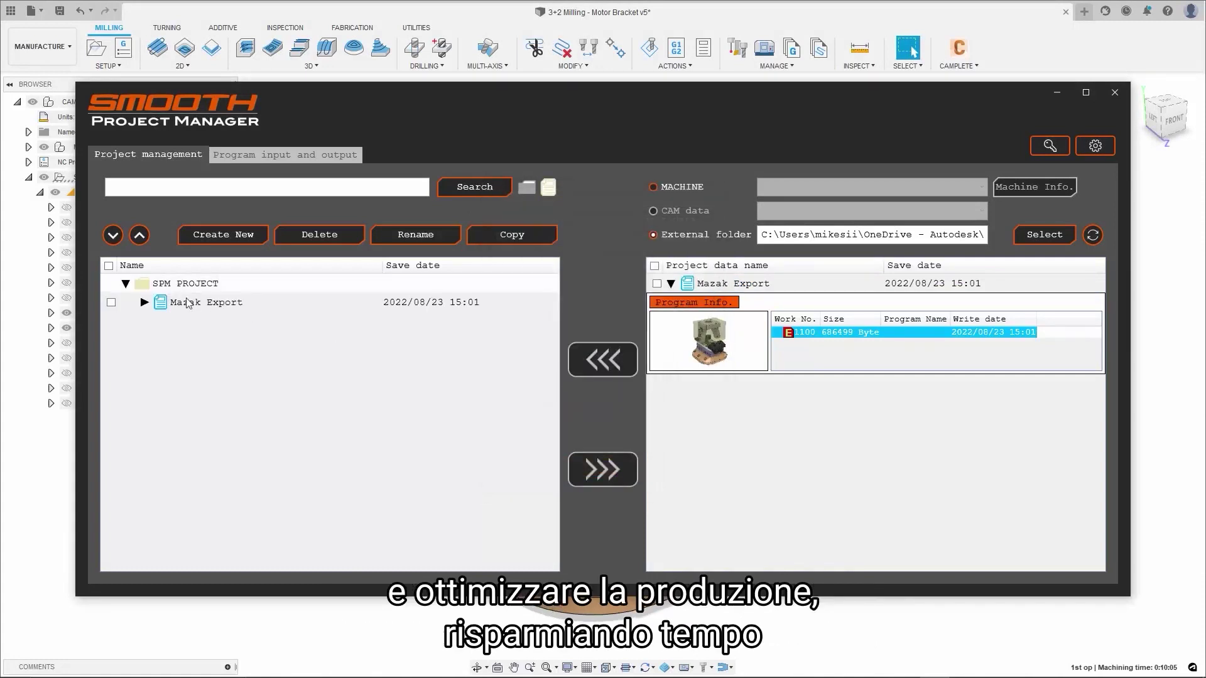
{"action": "left_click", "coordinate": [143, 302]}
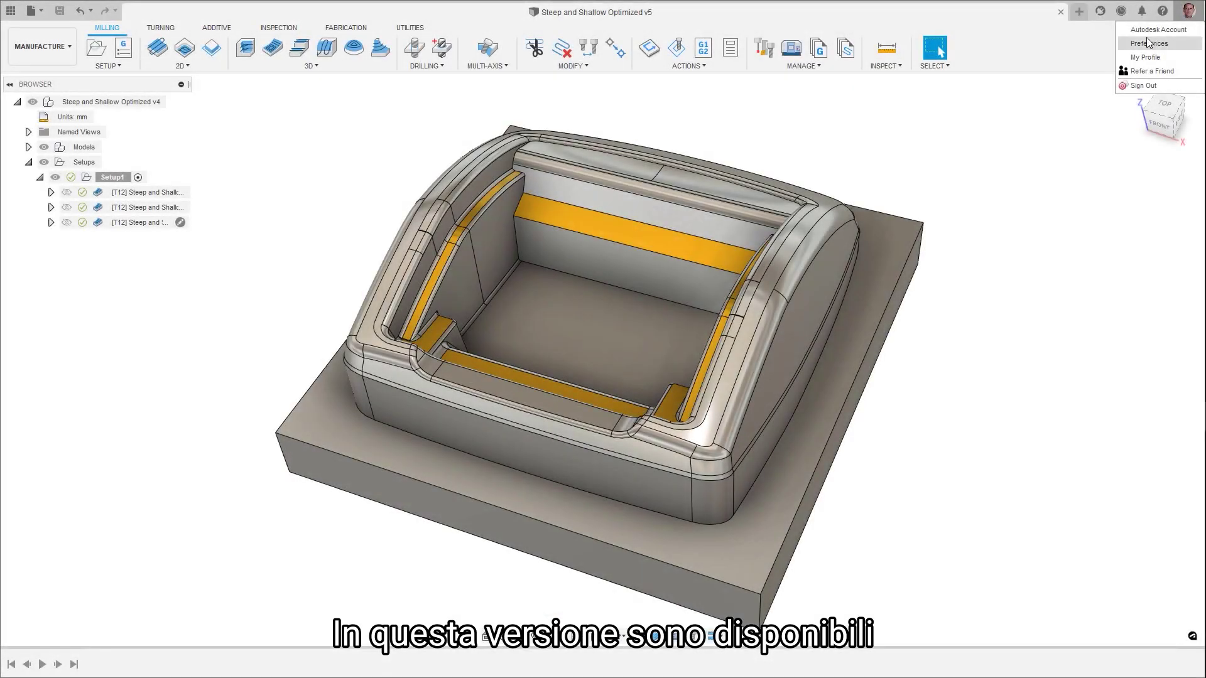
Show the Preview Features page of Preferences, scrolled down to the Manufacture previews.
{"action": "left_click", "coordinate": [1147, 42]}
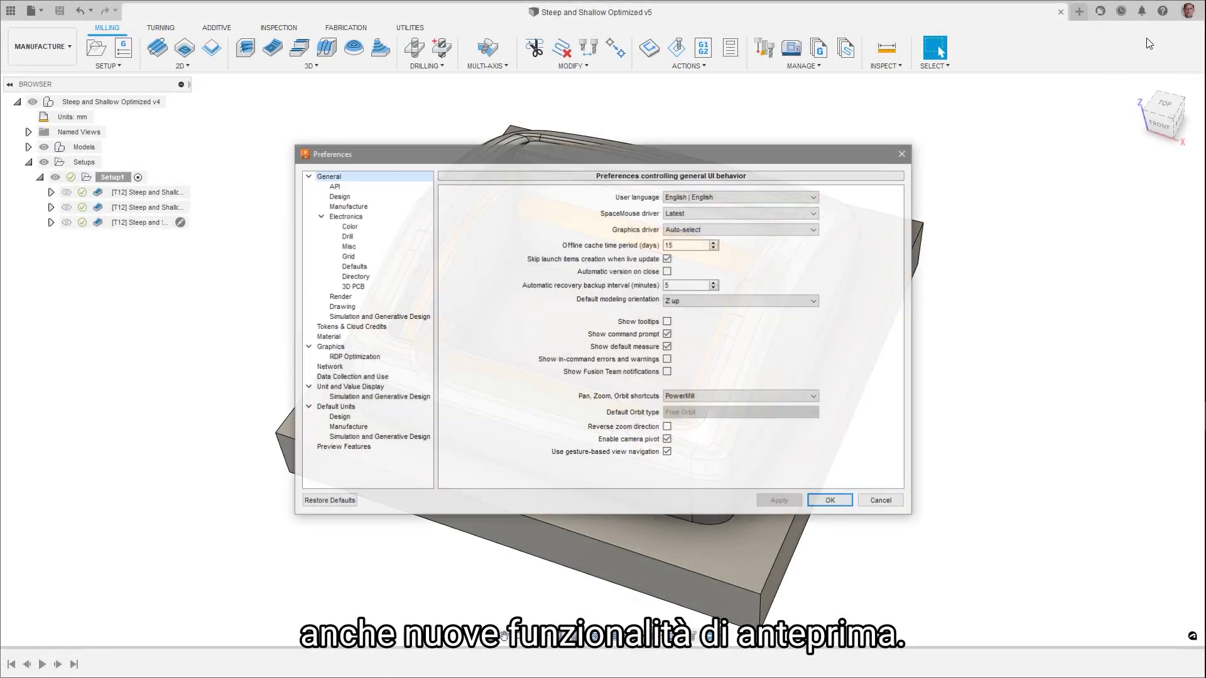
{"action": "left_click", "coordinate": [351, 448]}
{"action": "left_click_drag", "start_coordinate": [902, 210], "coordinate": [903, 398]}
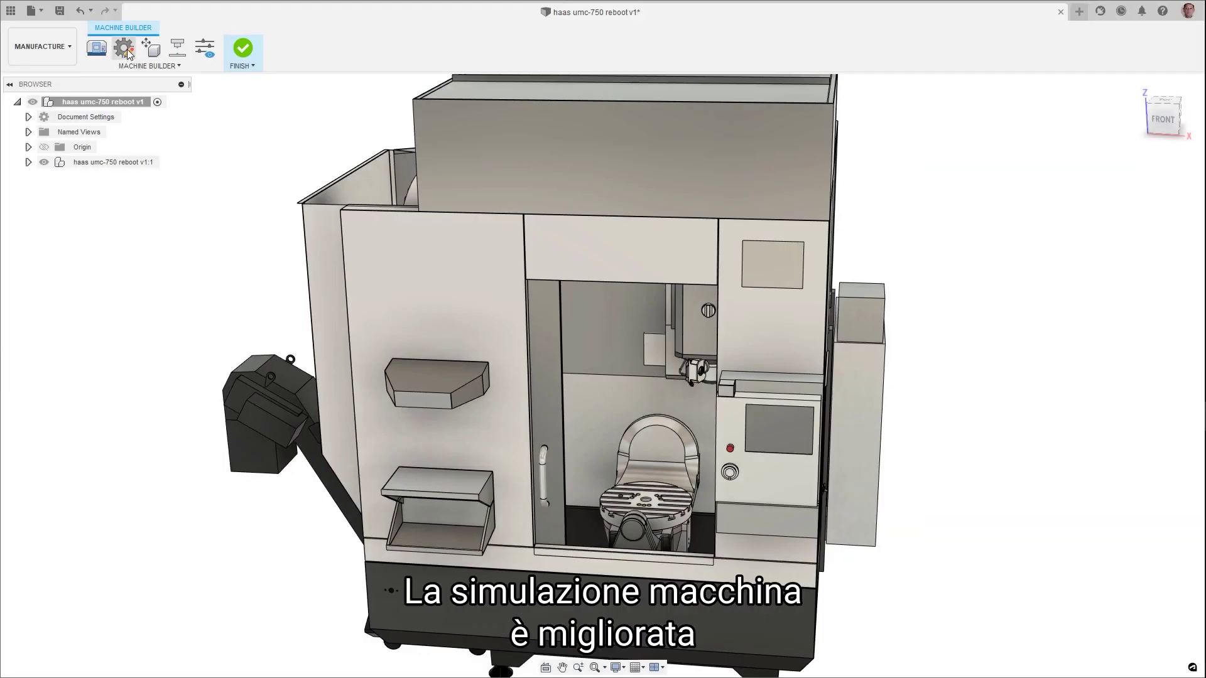
Review the Machine Definition's General, Capabilities, Kinematics, Post processing, Multi-axis and Additional pages.
{"action": "left_click", "coordinate": [126, 52]}
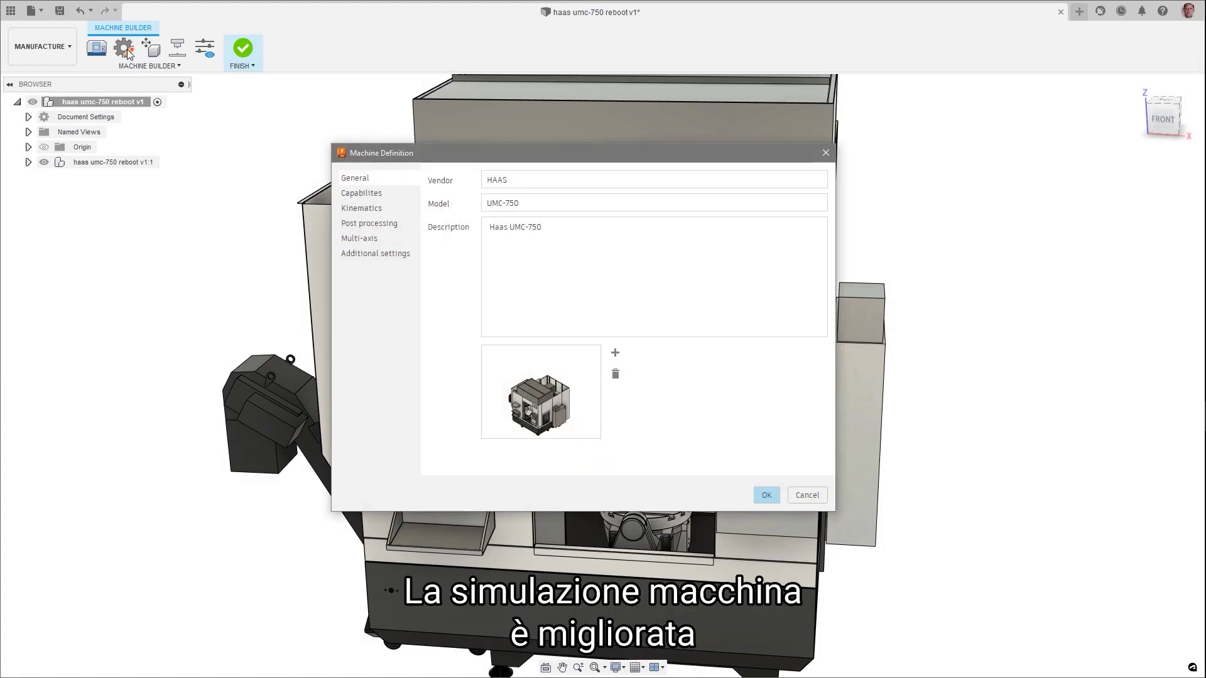
{"action": "left_click", "coordinate": [346, 194]}
{"action": "left_click", "coordinate": [349, 210]}
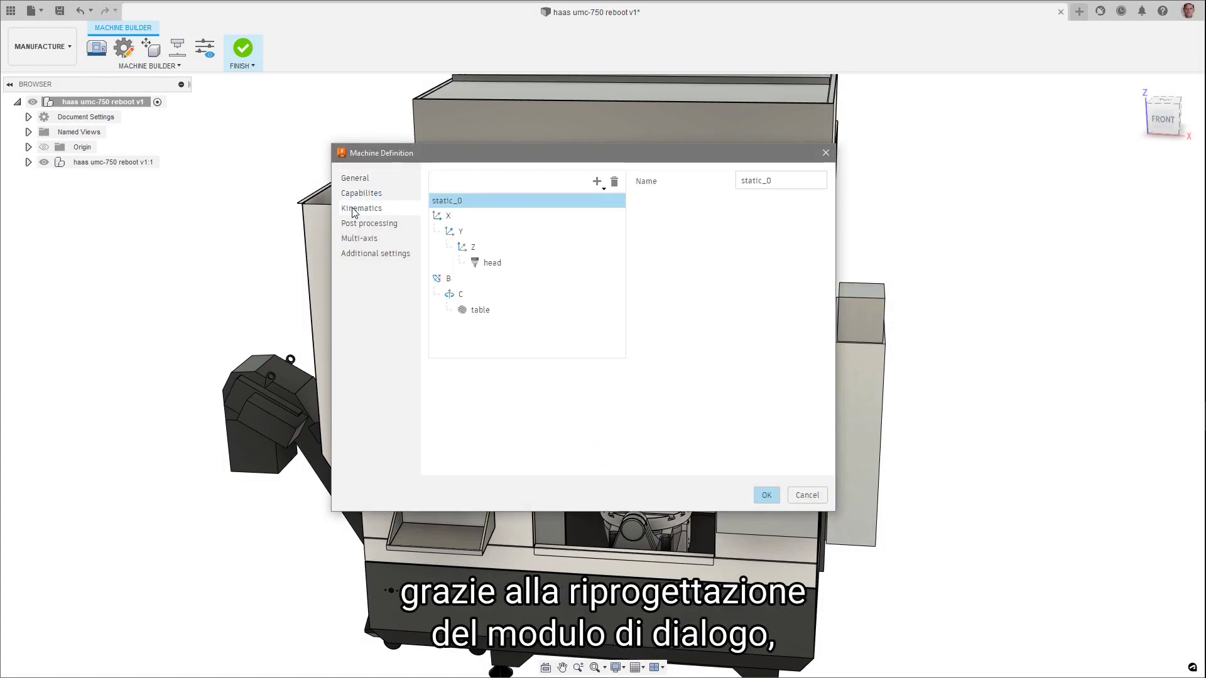
{"action": "left_click", "coordinate": [355, 225]}
{"action": "left_click", "coordinate": [358, 239]}
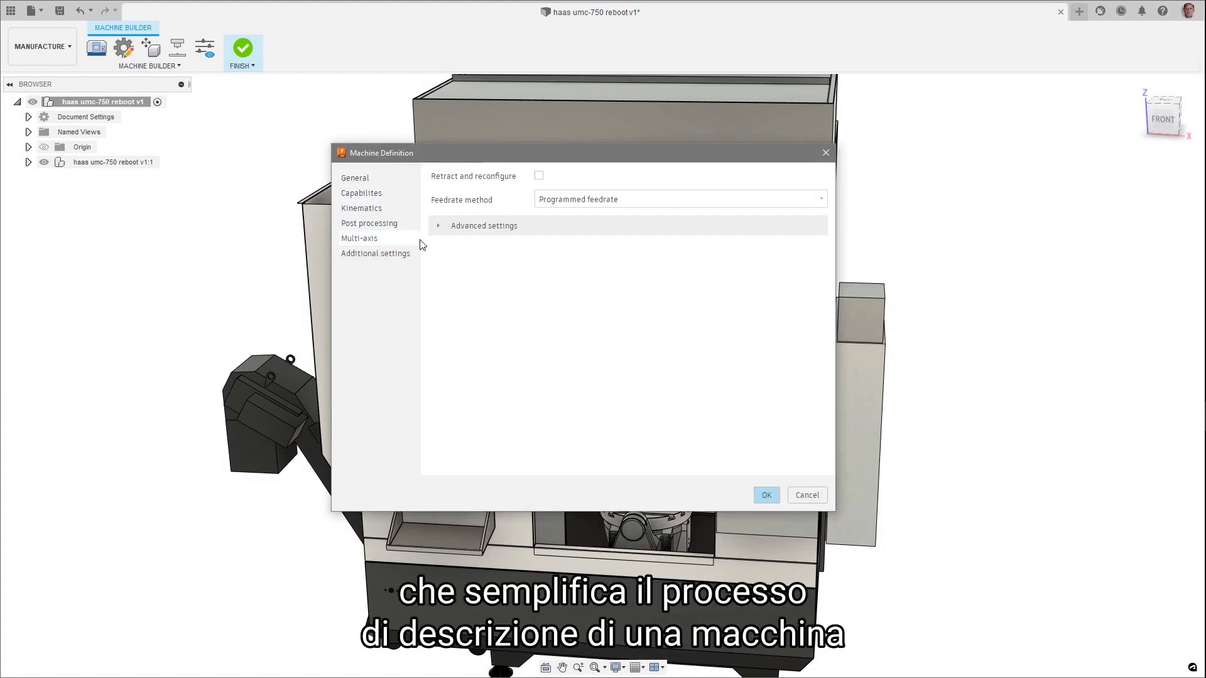
{"action": "left_click", "coordinate": [439, 226]}
{"action": "left_click", "coordinate": [396, 255]}
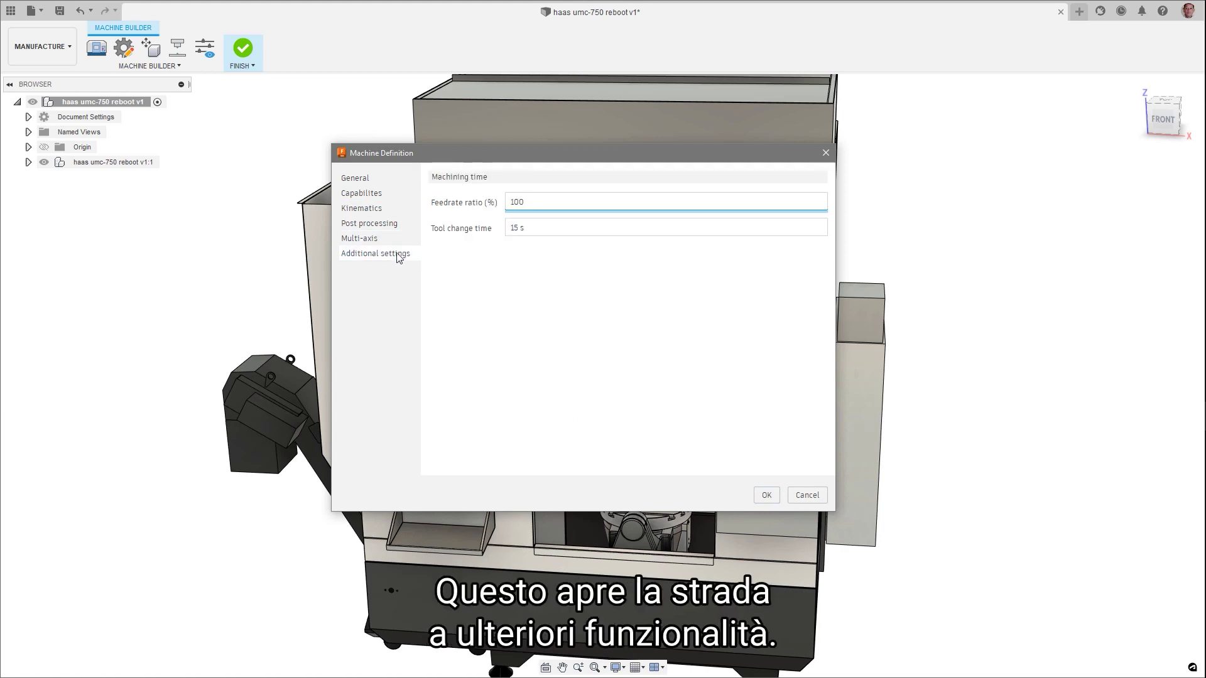
Inspect the X, Y, Z, head, B, C and table kinematics entries, then accept the definition.
{"action": "left_click", "coordinate": [372, 210]}
{"action": "left_click", "coordinate": [443, 217]}
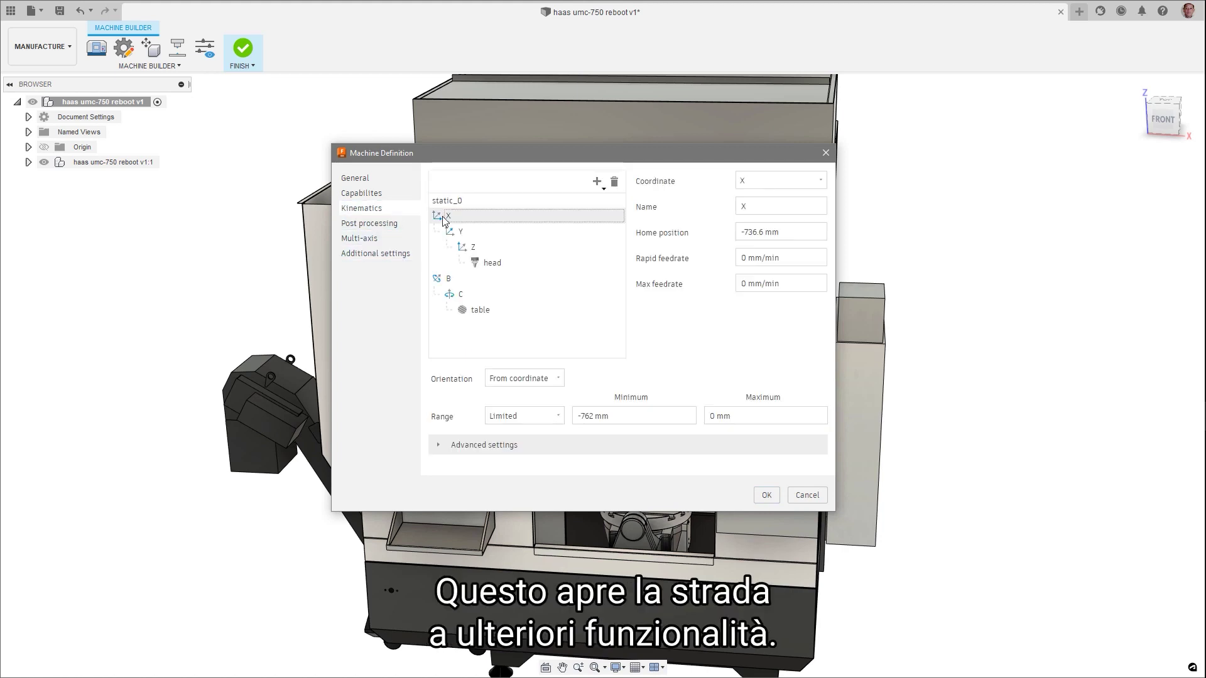
{"action": "left_click", "coordinate": [448, 231]}
{"action": "left_click", "coordinate": [471, 247]}
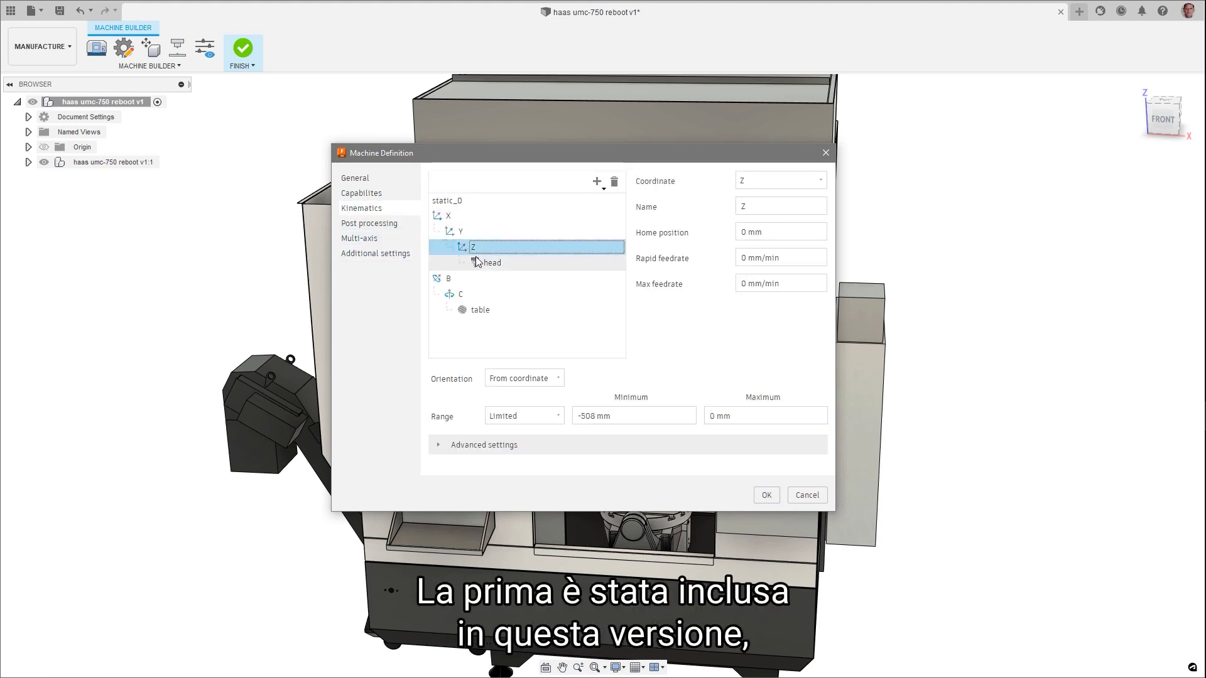
{"action": "left_click", "coordinate": [480, 263]}
{"action": "left_click", "coordinate": [442, 279]}
{"action": "left_click", "coordinate": [454, 297]}
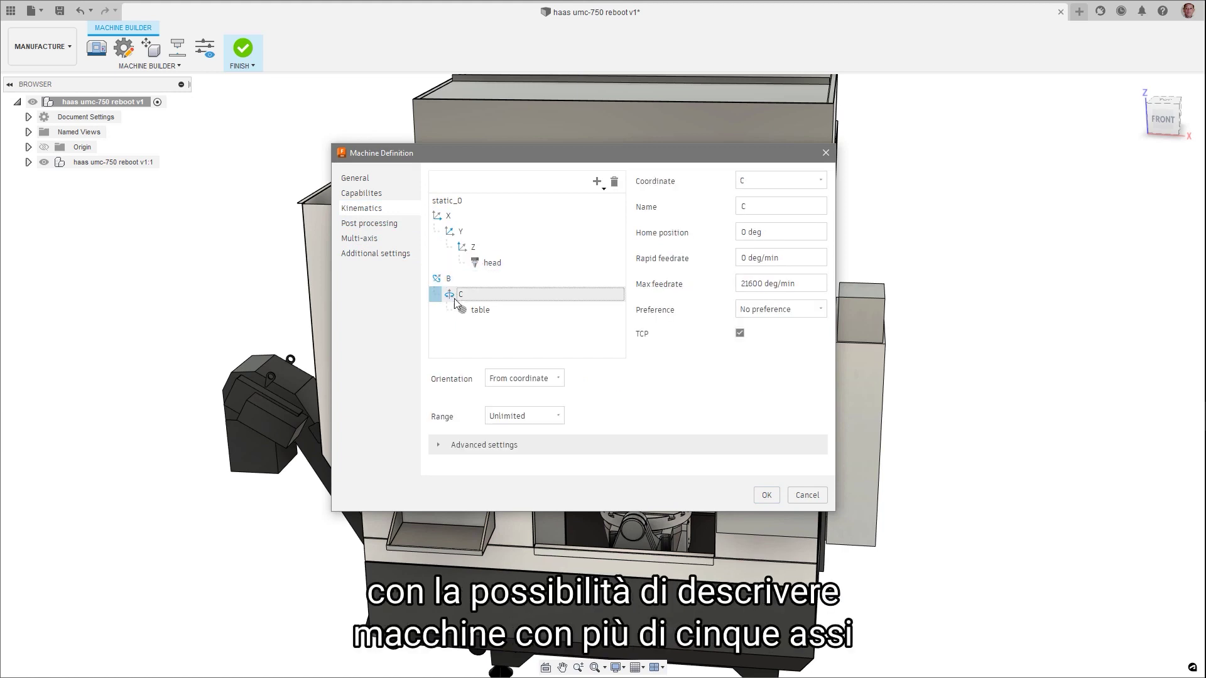
{"action": "left_click", "coordinate": [479, 310]}
{"action": "left_click", "coordinate": [756, 496]}
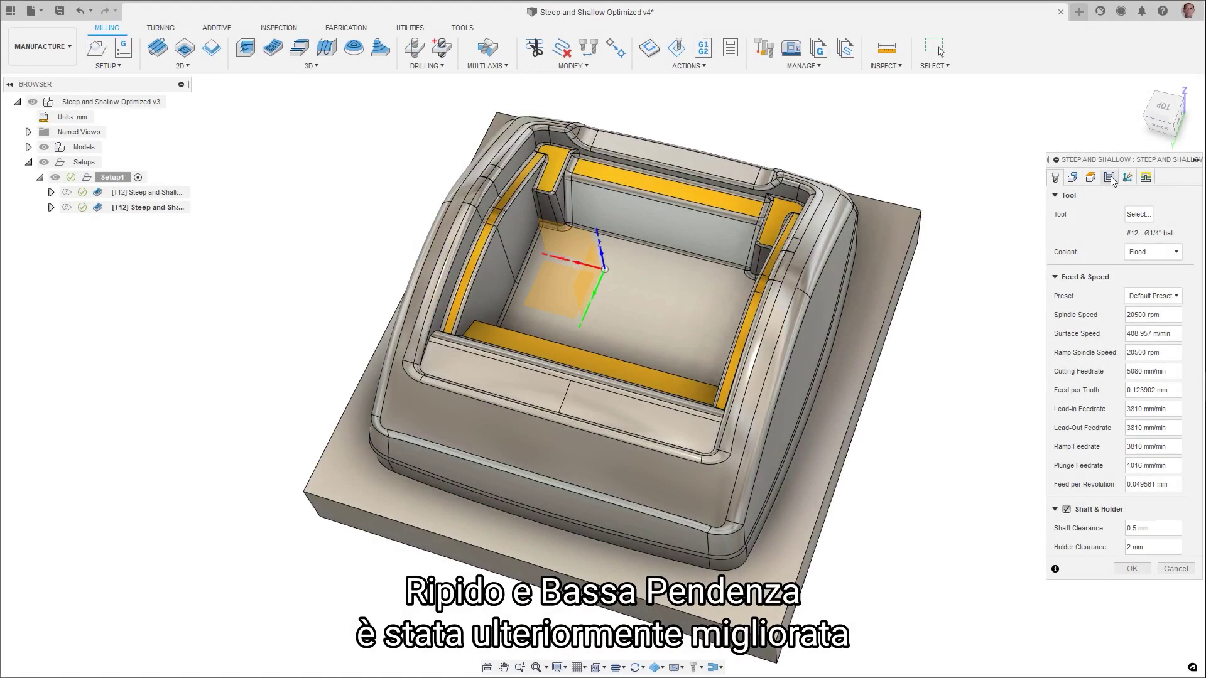
Set the steep-and-shallow shallow passes to Scallop with open-pocket optimization and commit.
{"action": "left_click", "coordinate": [1109, 177]}
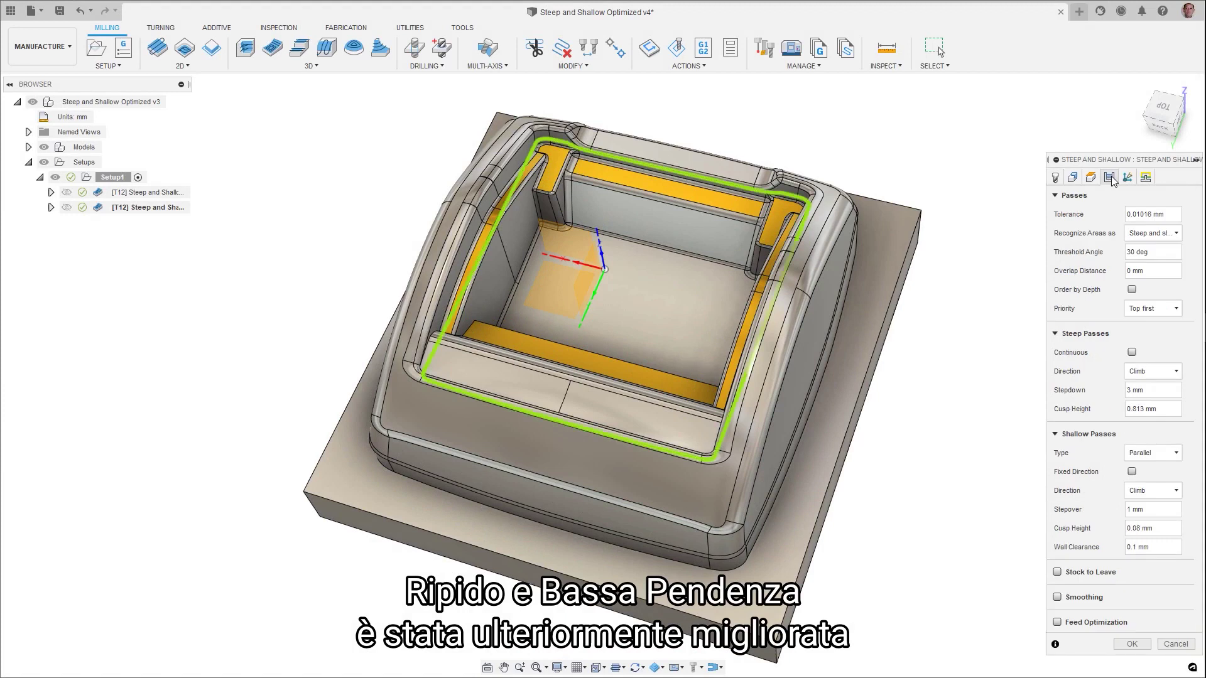
{"action": "left_click", "coordinate": [1154, 453]}
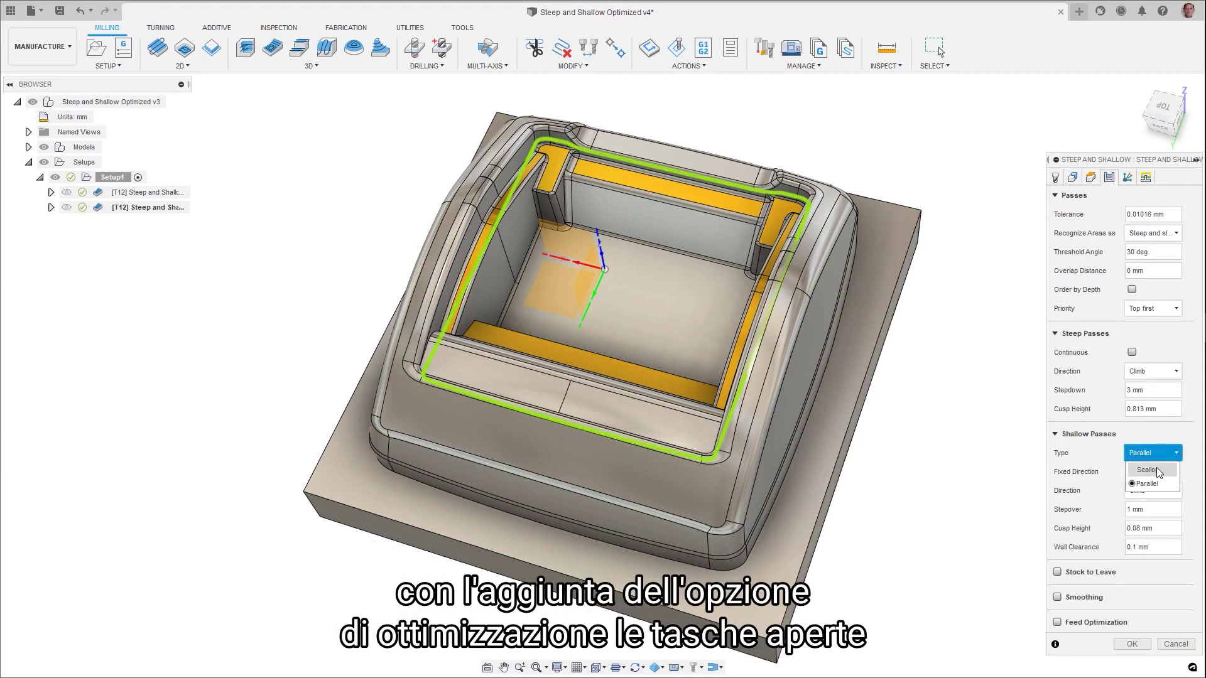
{"action": "left_click", "coordinate": [1157, 471]}
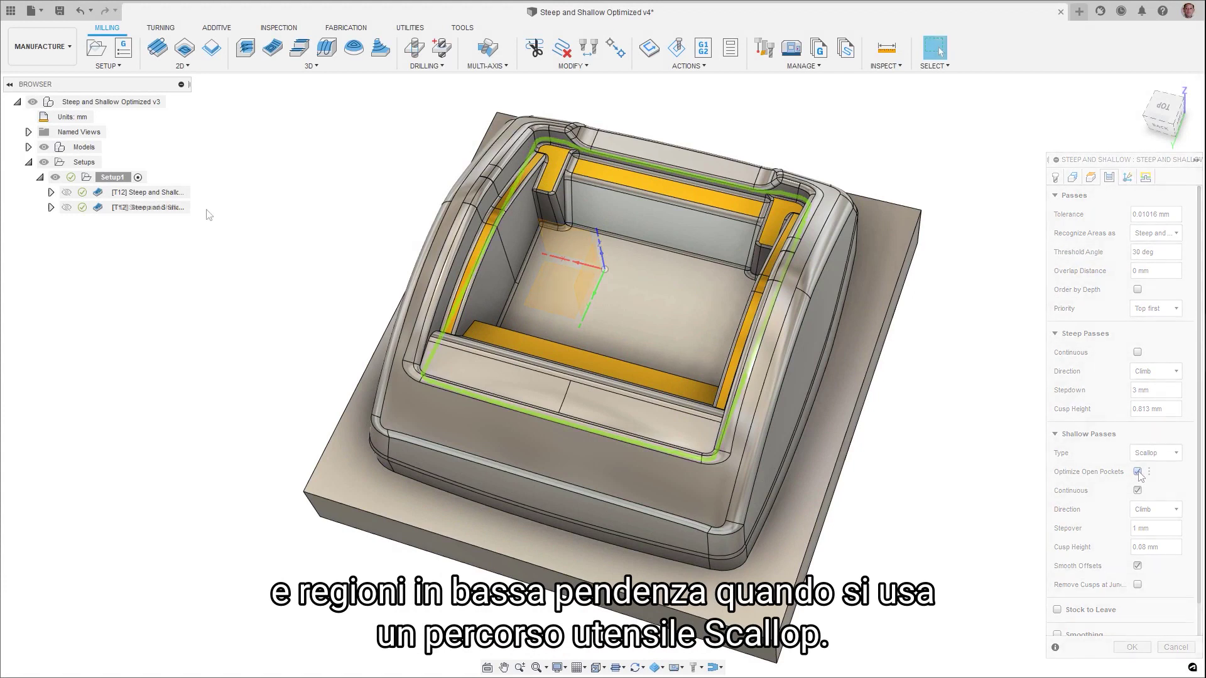
{"action": "key", "text": "Return"}
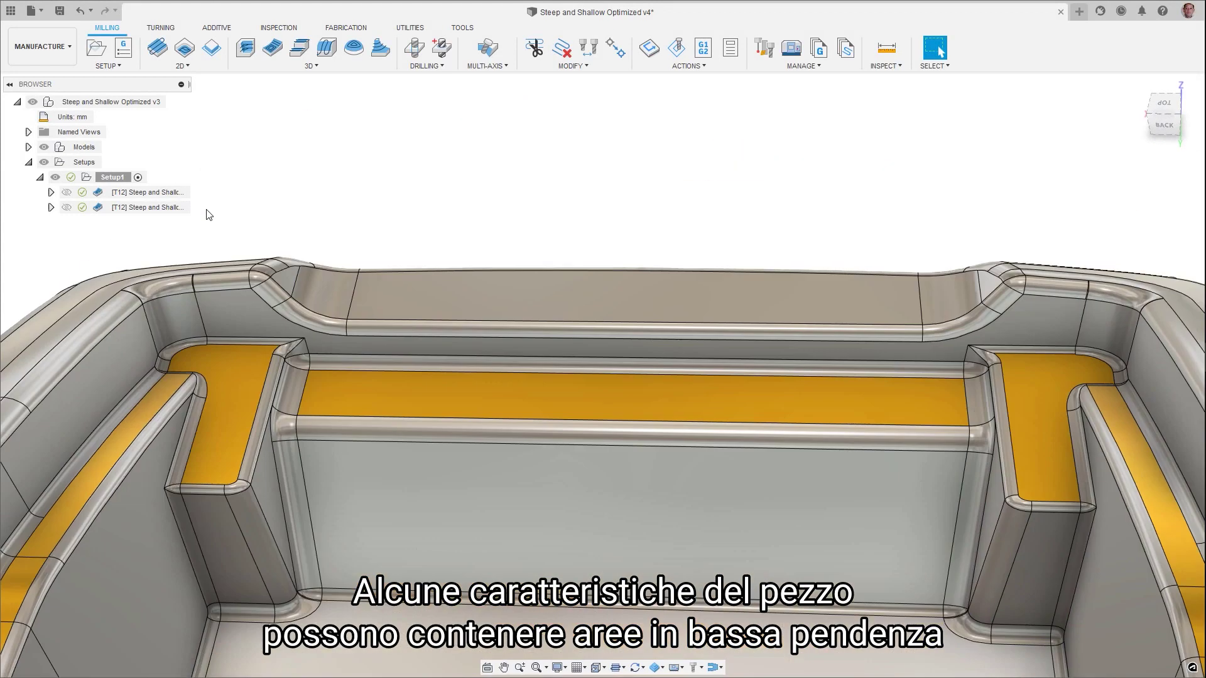
Toggle the second operation's toolpath on and off to review the result.
{"action": "left_click", "coordinate": [107, 208]}
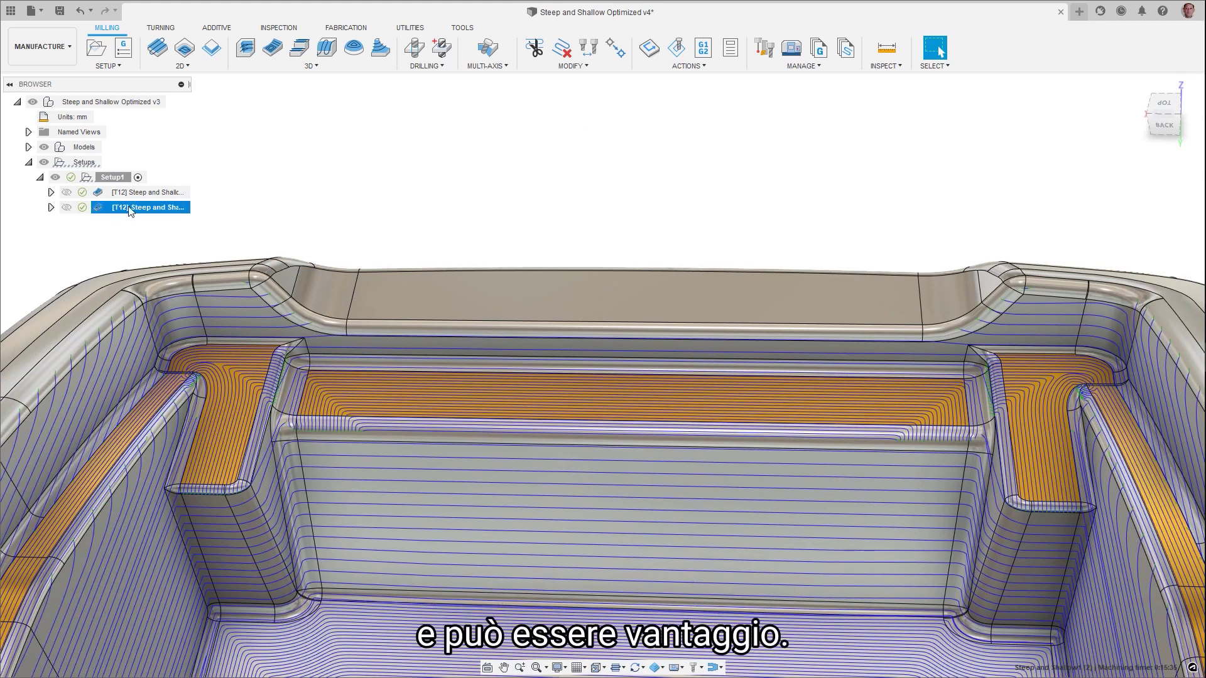
{"action": "left_click", "coordinate": [236, 208]}
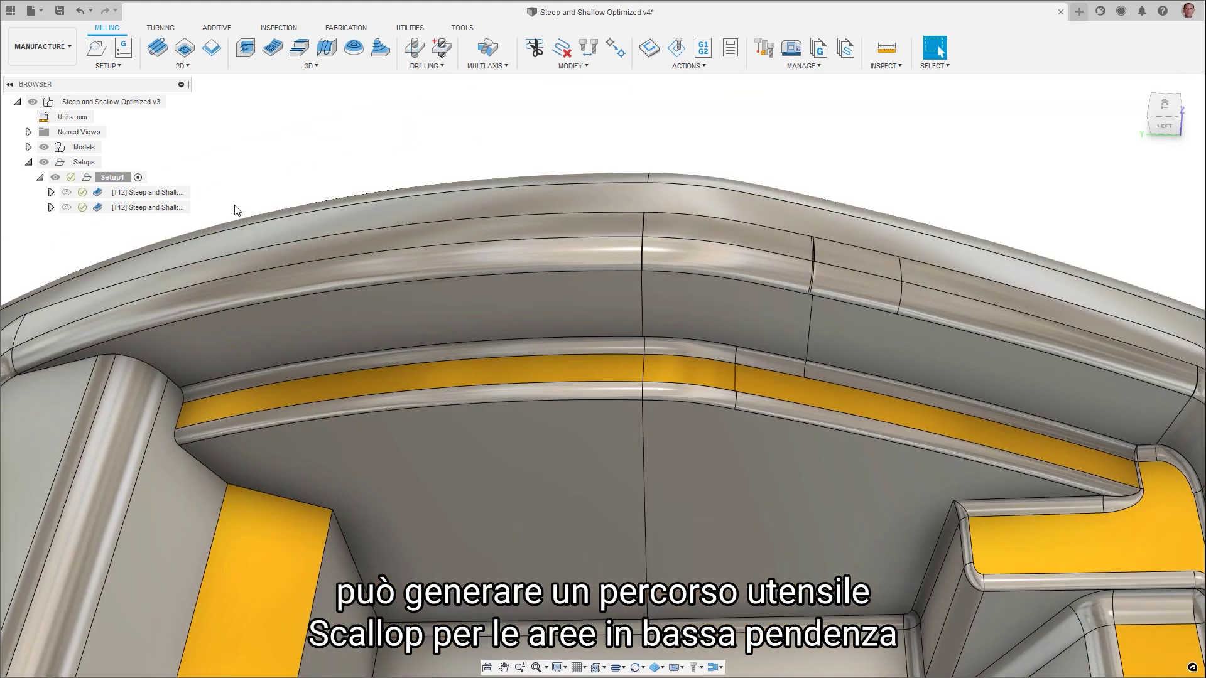
{"action": "left_click", "coordinate": [148, 207]}
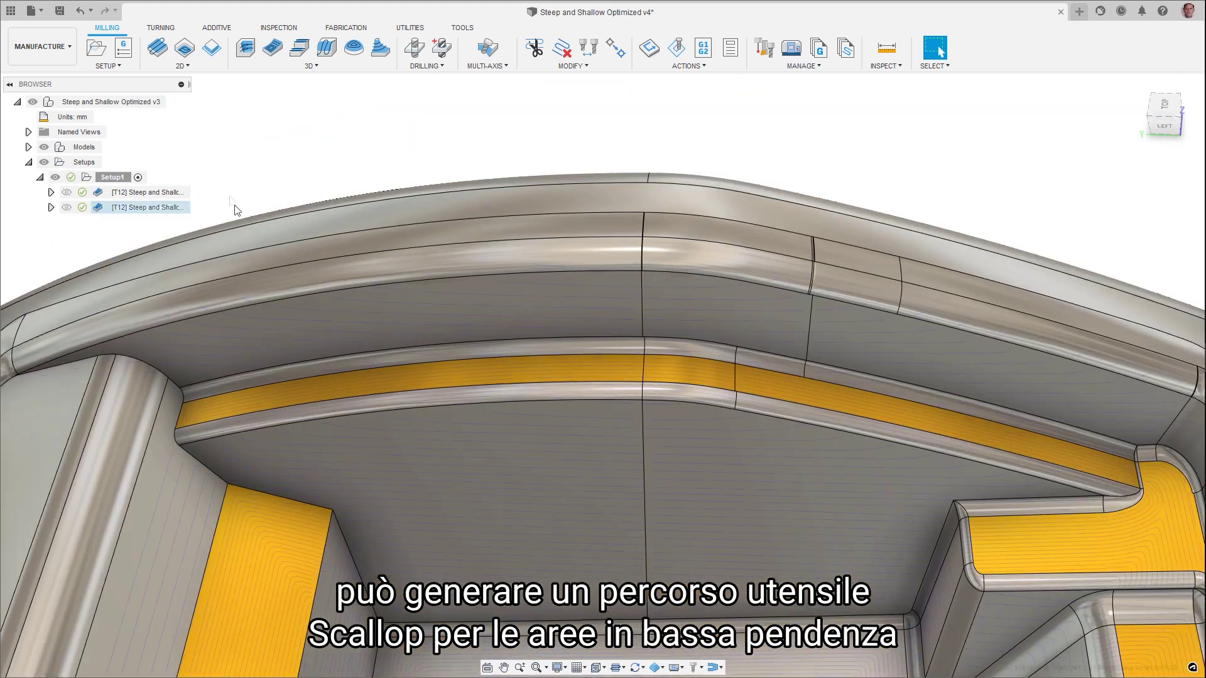
{"action": "left_click", "coordinate": [235, 201]}
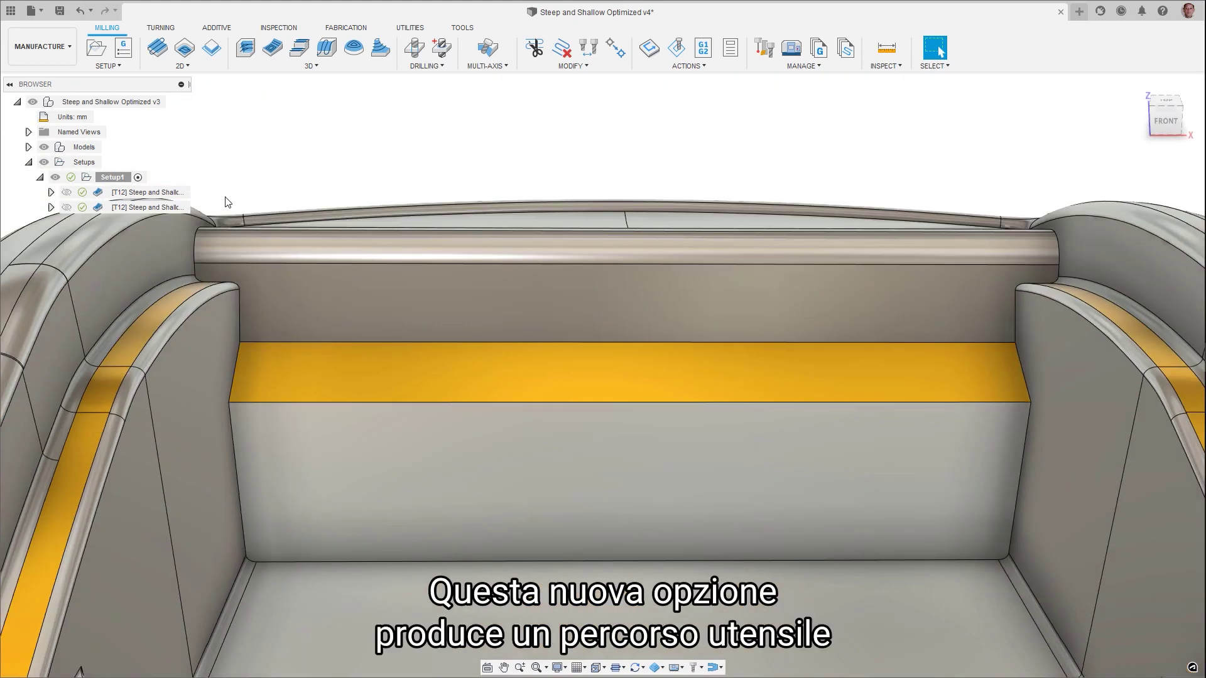
{"action": "left_click", "coordinate": [187, 207]}
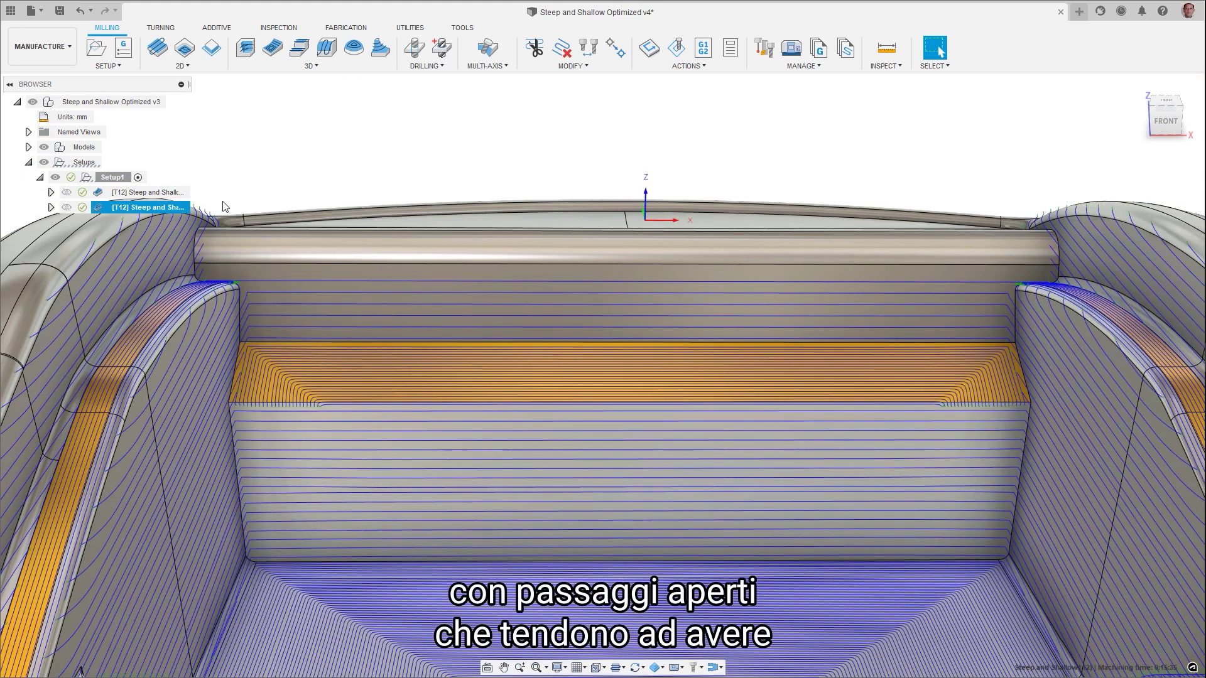
{"action": "left_click", "coordinate": [244, 198]}
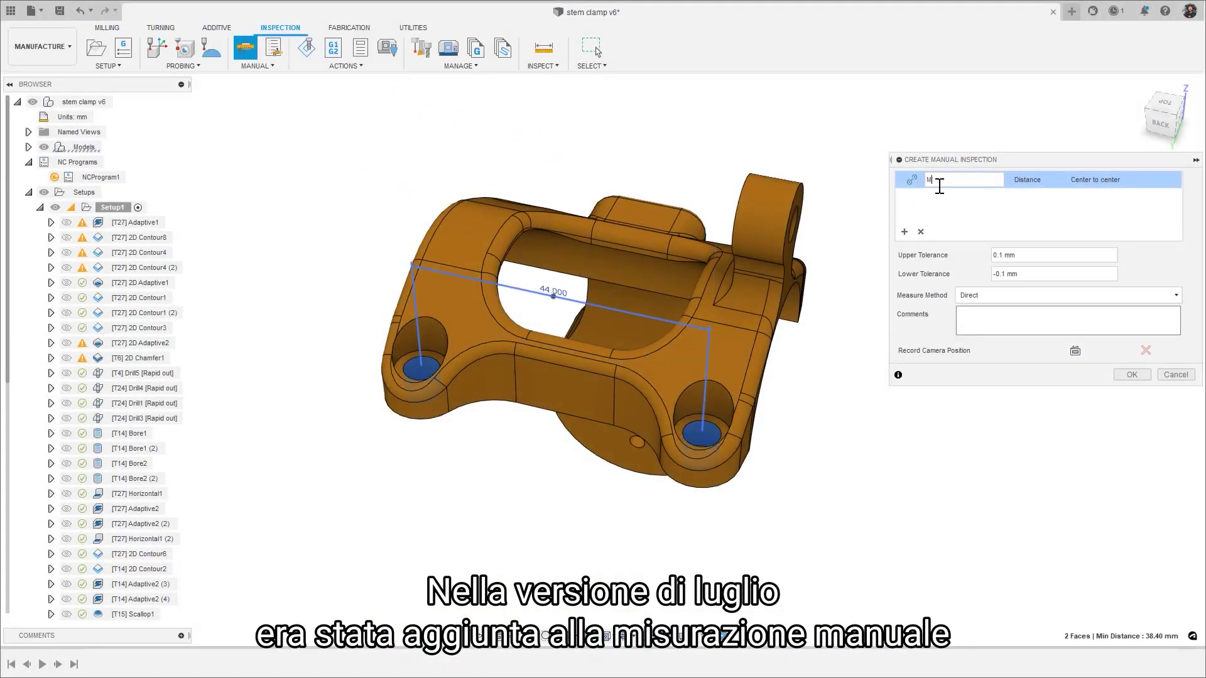
Create the Mounting Holes inspection with ±0.15 tolerance, minimum-distance measure method and stored view.
{"action": "type", "text": "Holes"}
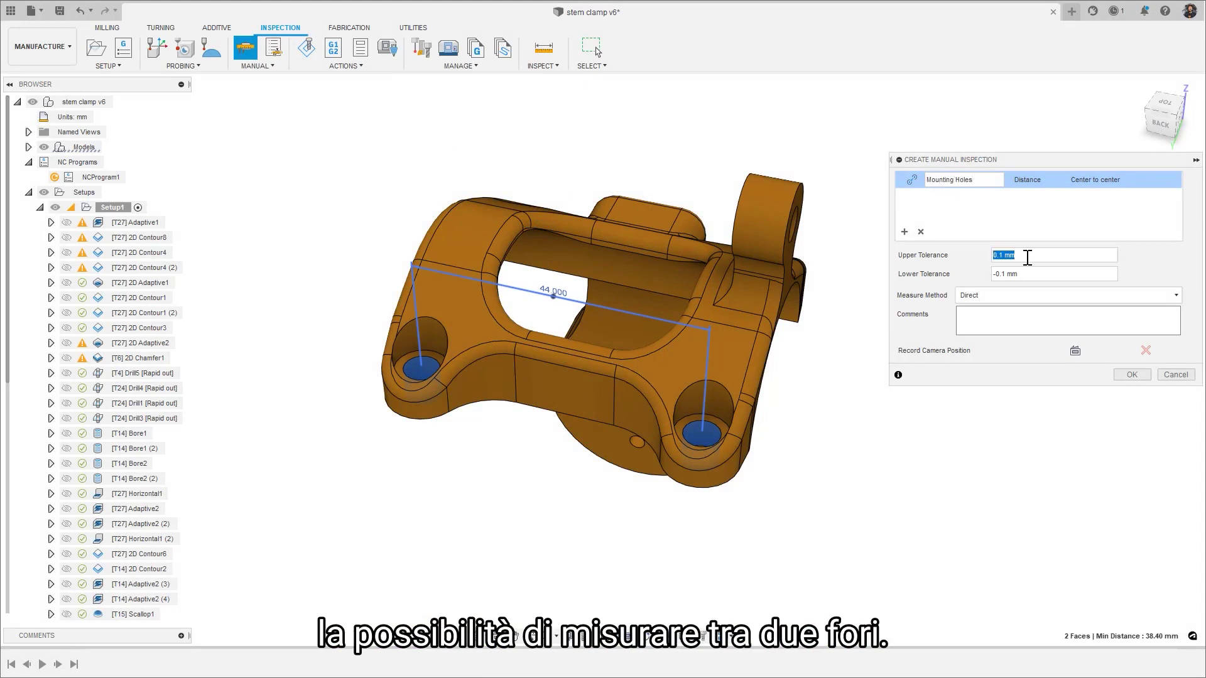
{"action": "type", "text": "0."}
{"action": "left_click", "coordinate": [1012, 295]}
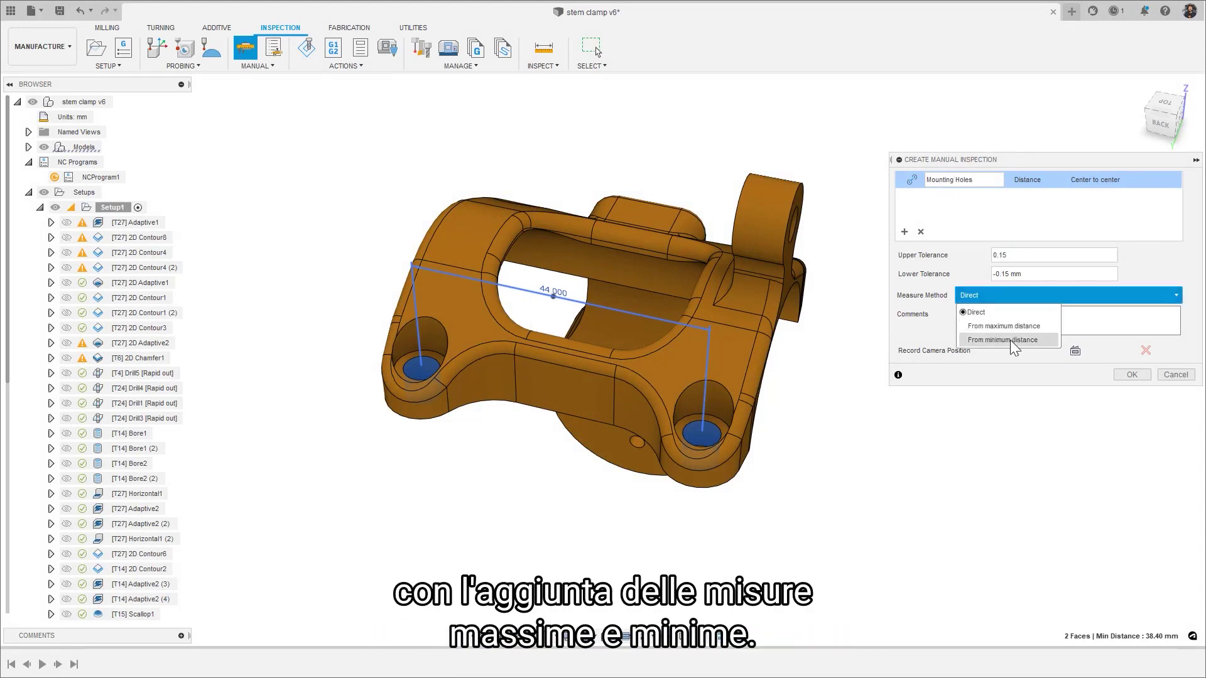
{"action": "left_click", "coordinate": [1011, 340]}
{"action": "left_click", "coordinate": [1075, 351]}
{"action": "left_click", "coordinate": [1128, 375]}
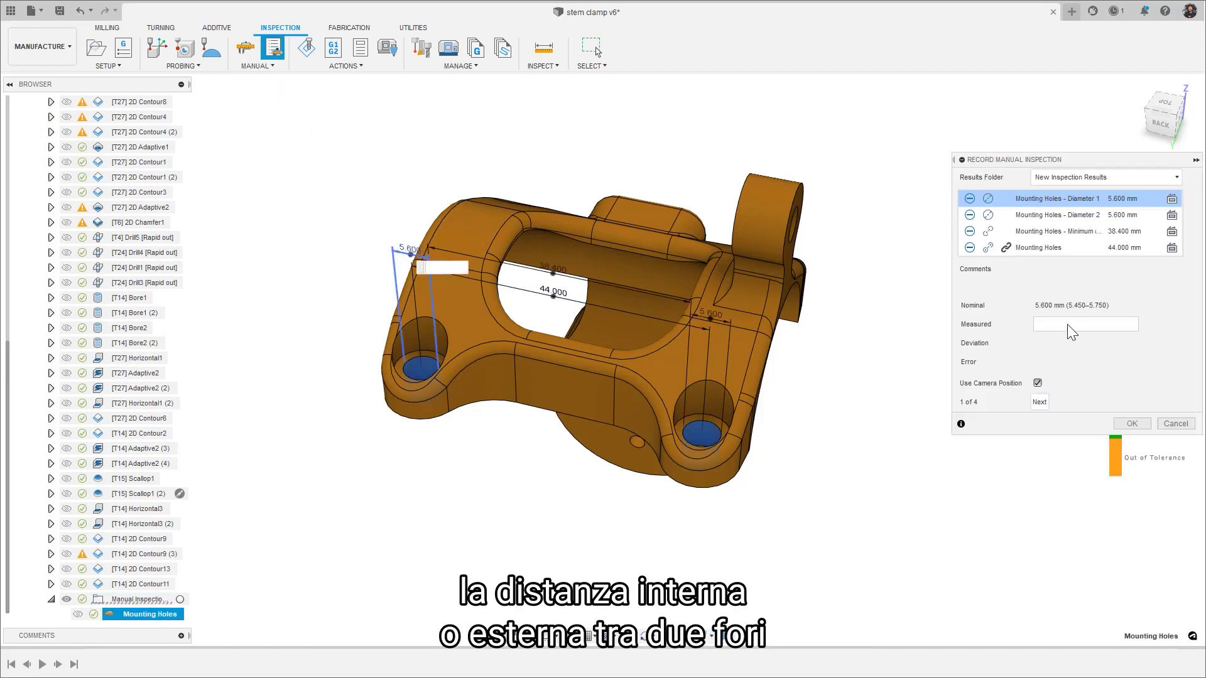
Record the two hole diameters and a 38.4 minimum-distance measurement.
{"action": "key", "text": "Return"}
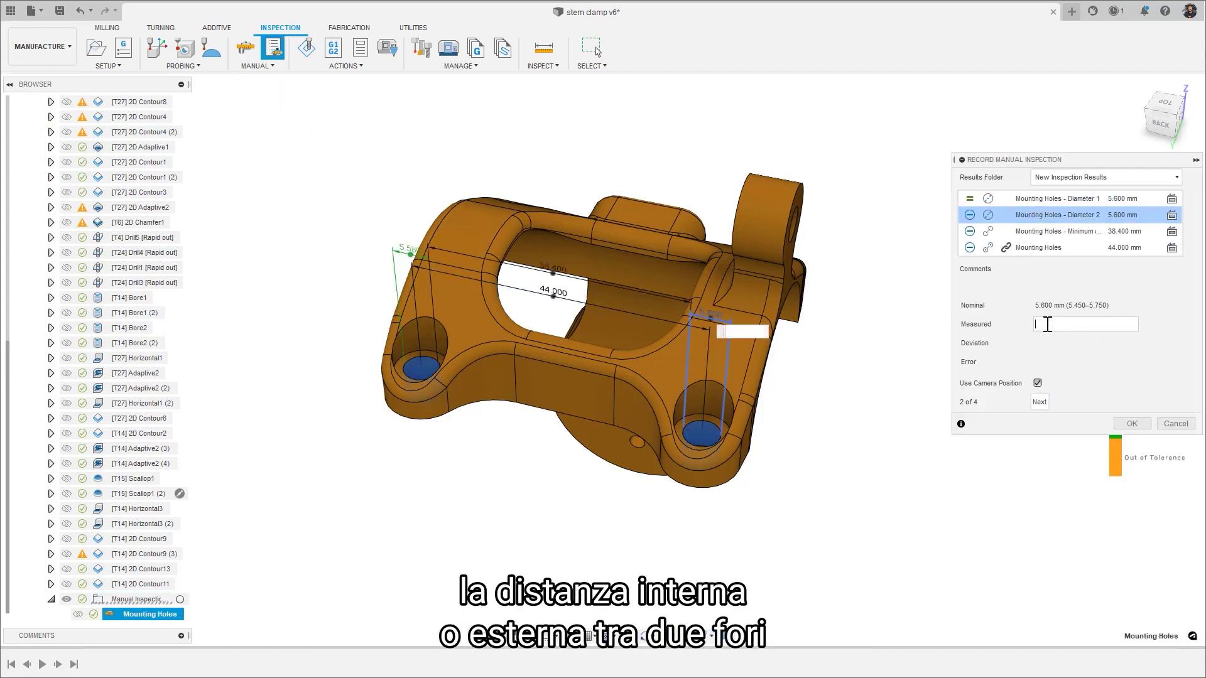
{"action": "key", "text": "Return"}
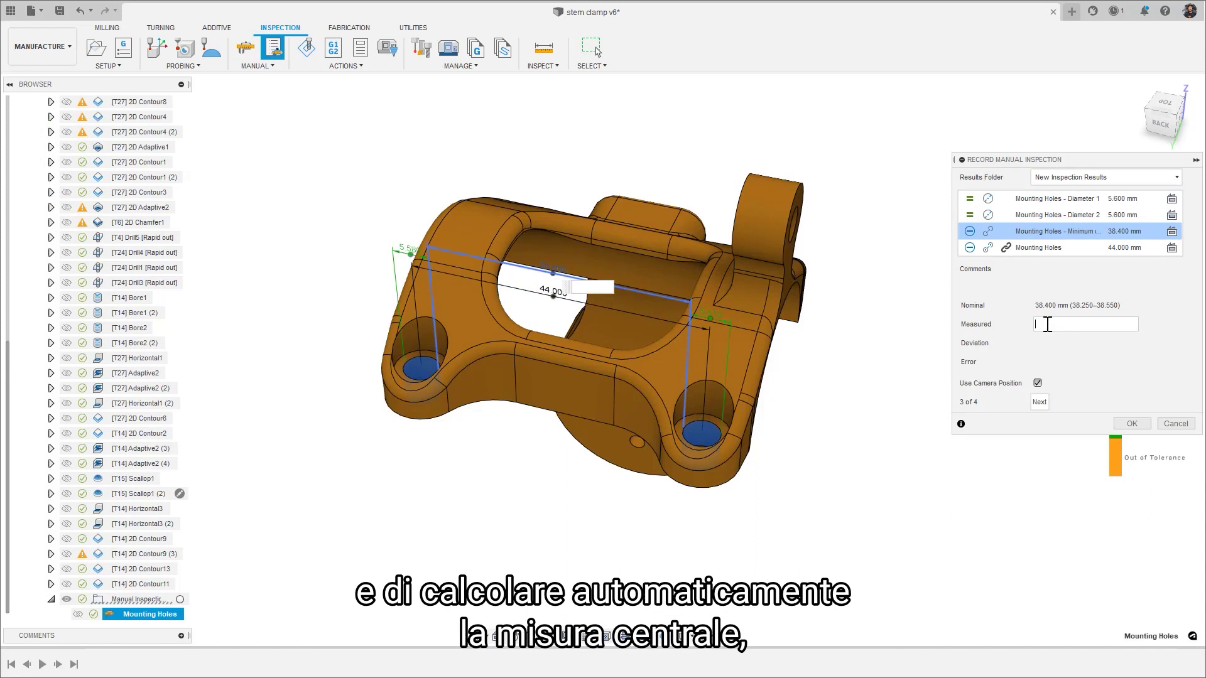
{"action": "type", "text": "38.4"}
{"action": "key", "text": "Return"}
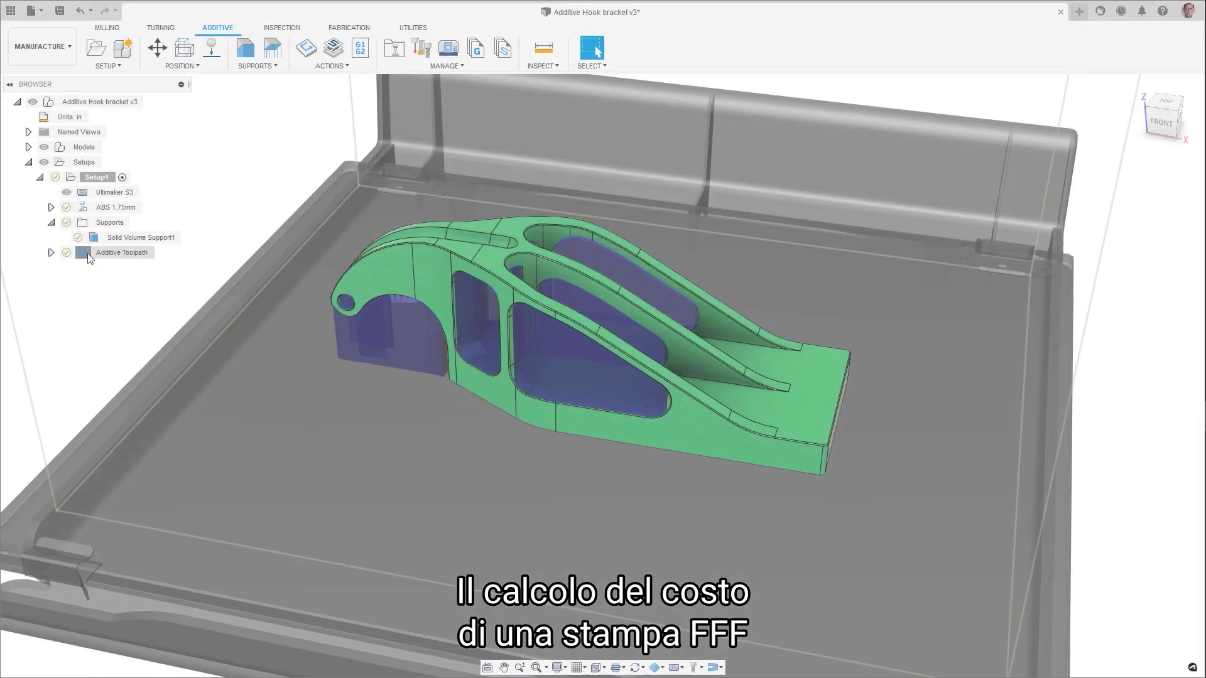
{"action": "right_click", "coordinate": [90, 253]}
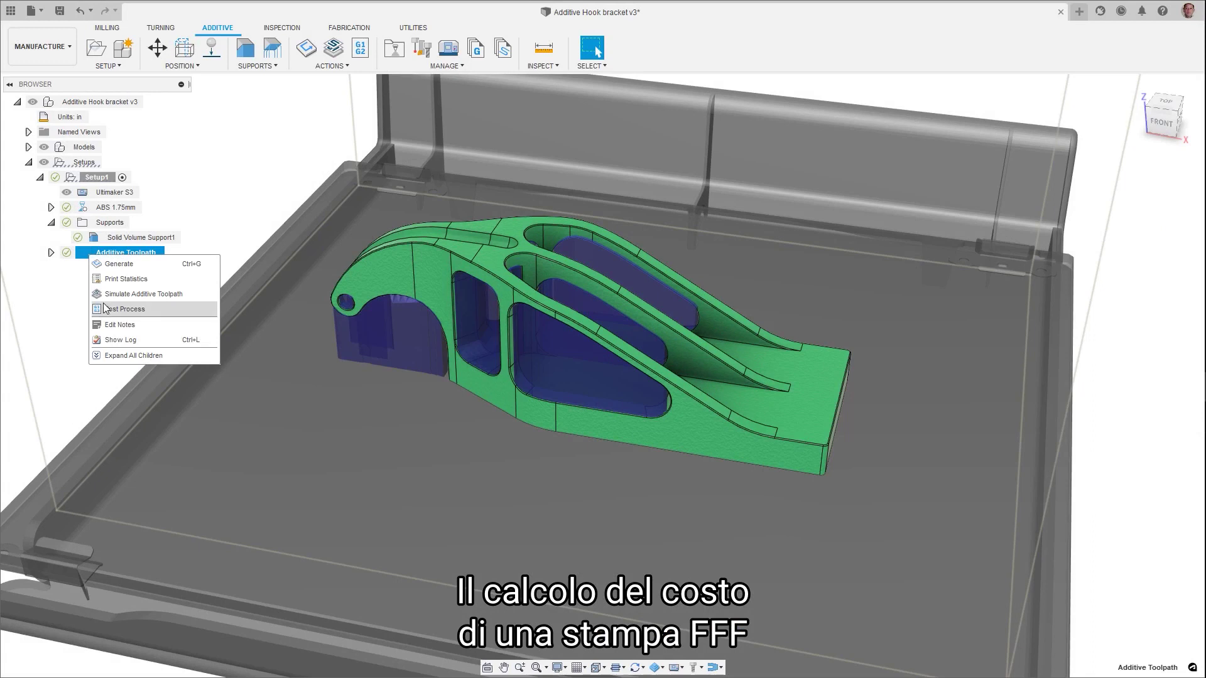
Open the additive toolpath's Print Statistics and enter energy and filament prices under Cost and energy.
{"action": "right_click", "coordinate": [143, 254]}
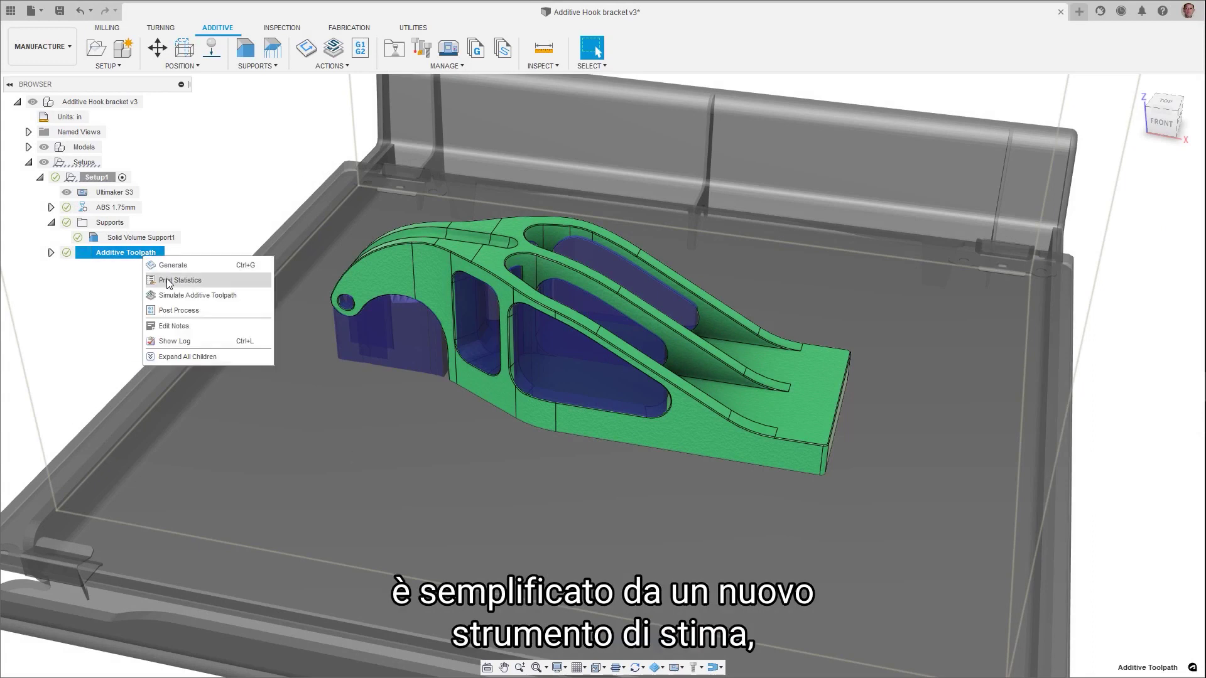
{"action": "left_click", "coordinate": [180, 280]}
{"action": "left_click", "coordinate": [1149, 177]}
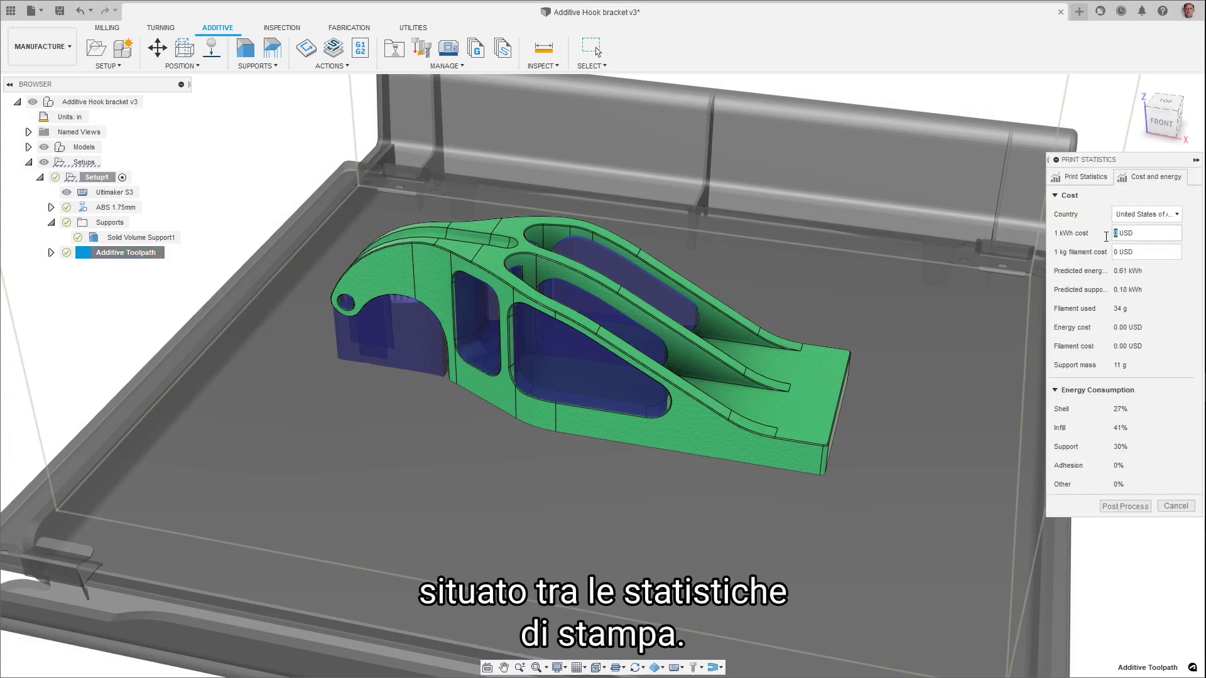
{"action": "left_click", "coordinate": [1119, 252]}
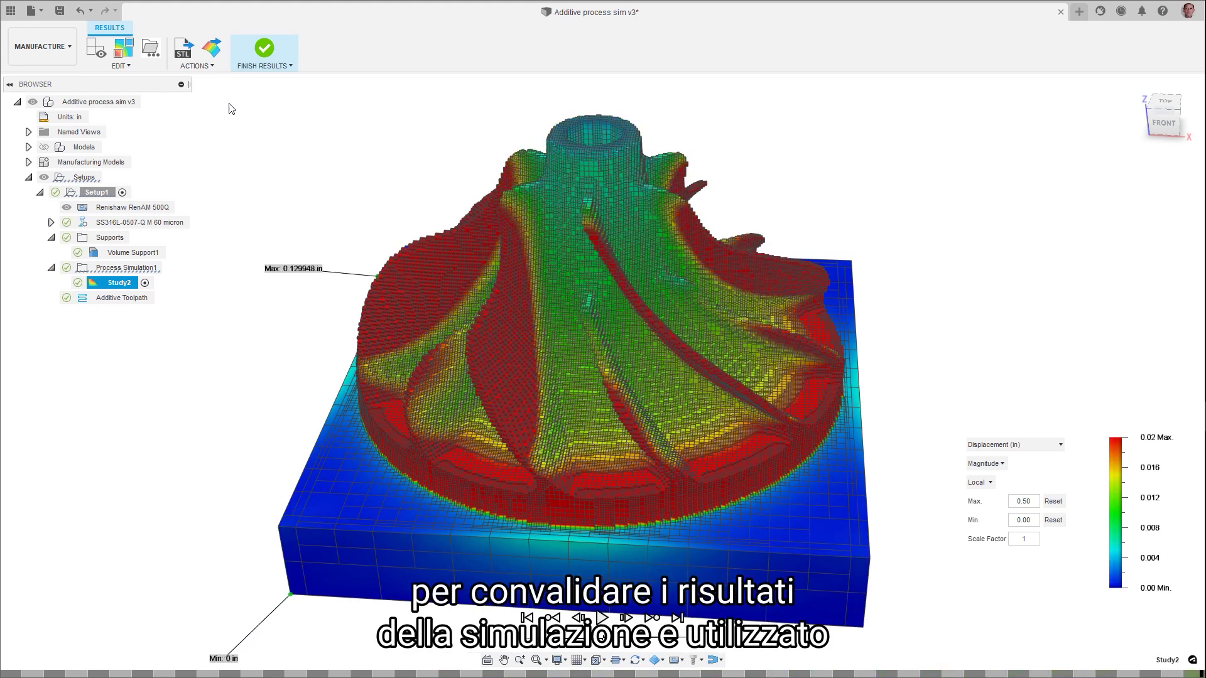
Show the Results ACTIONS export list containing Export Warped STL.
{"action": "left_click", "coordinate": [215, 68]}
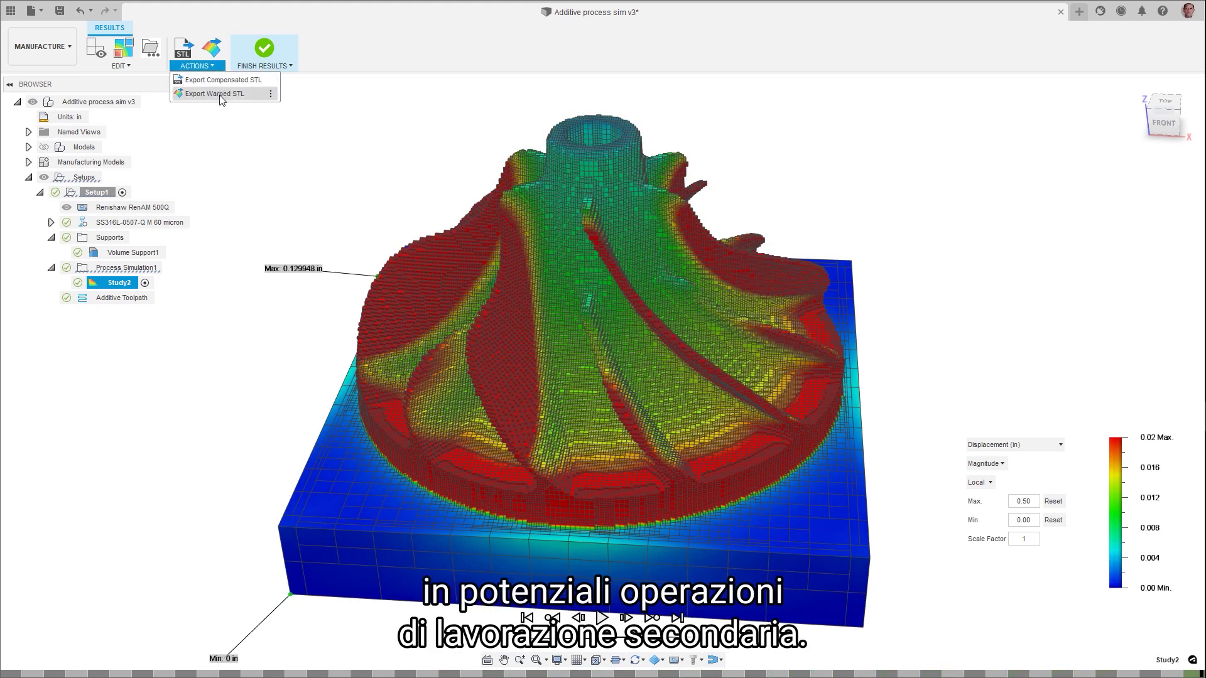